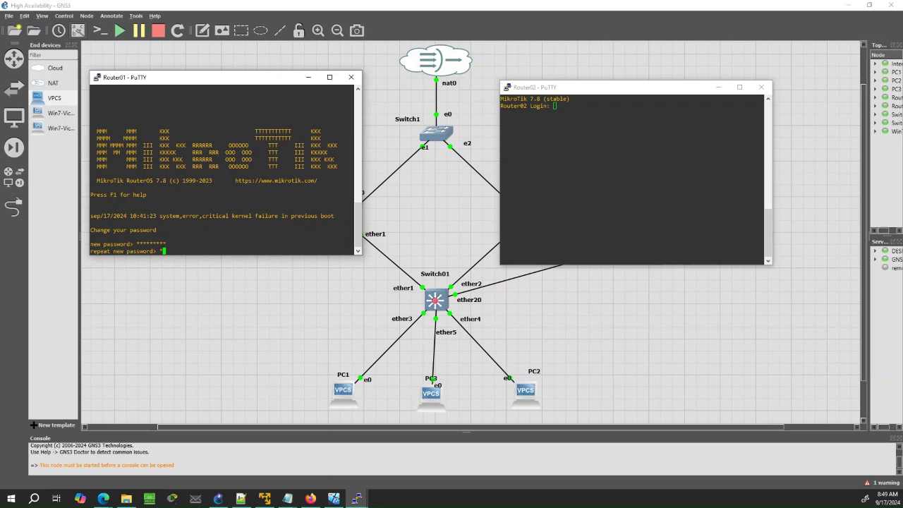
Confirm Router01's new password and log into Router02 as admin
key(Return)
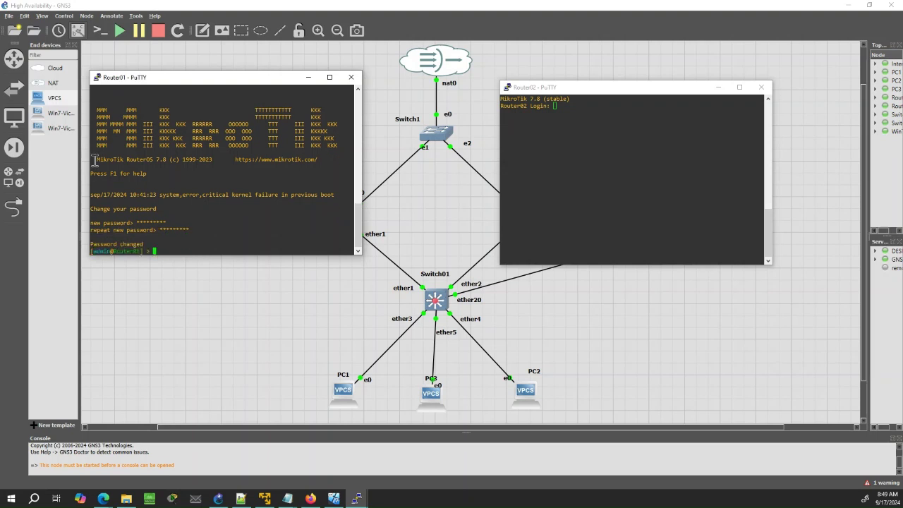
click(536, 166)
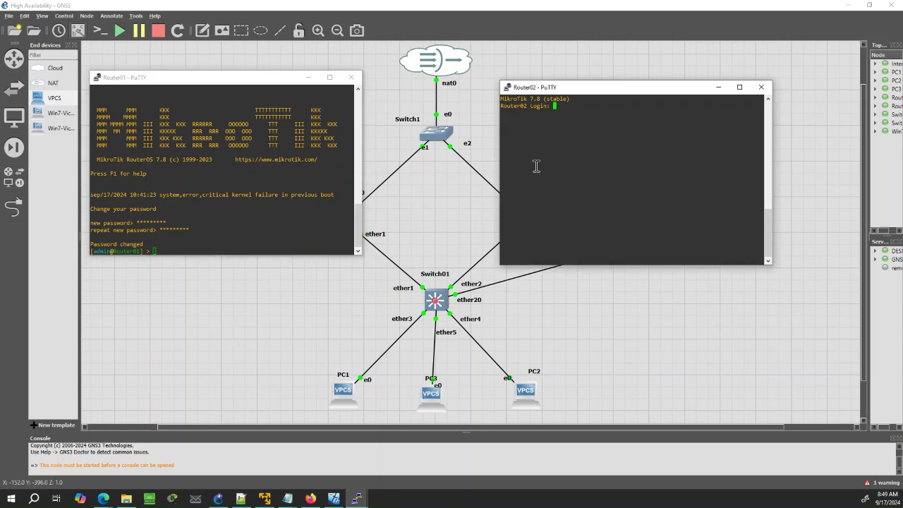
text(admin)
key(Return)
key(Return)
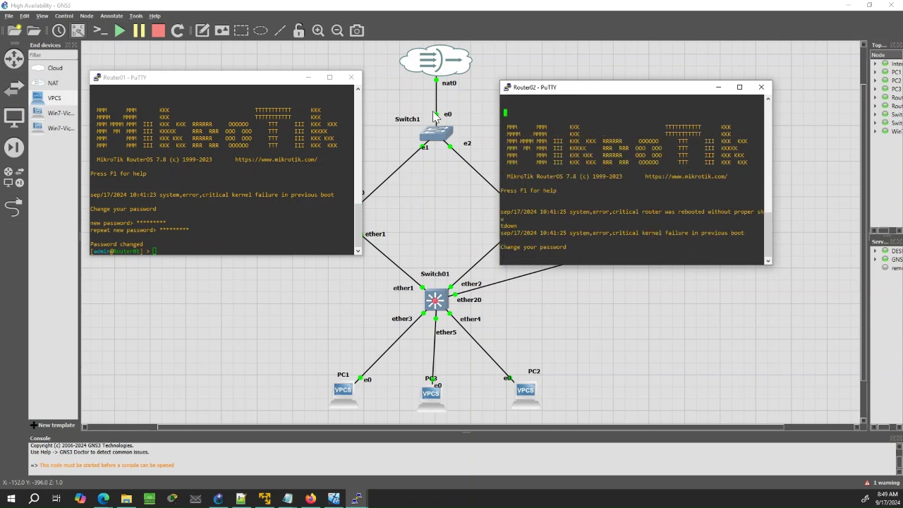
Set and confirm Router02's new password, then start '/interface vrrp ad' at Router01's prompt
text(********)
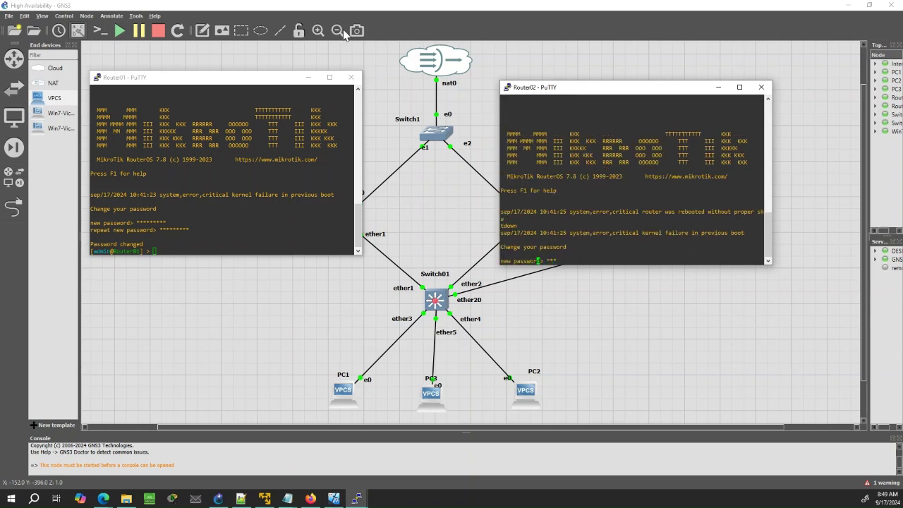
text(*)
key(Return)
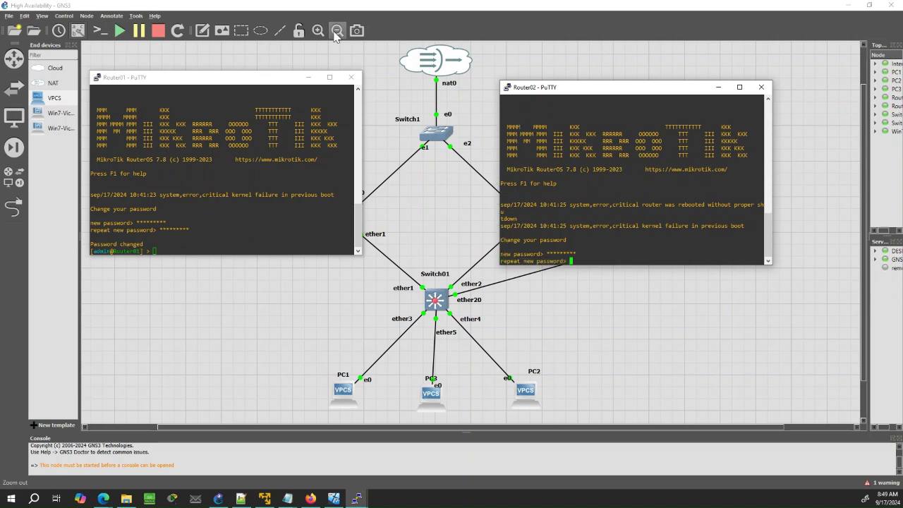
text(*********)
key(Return)
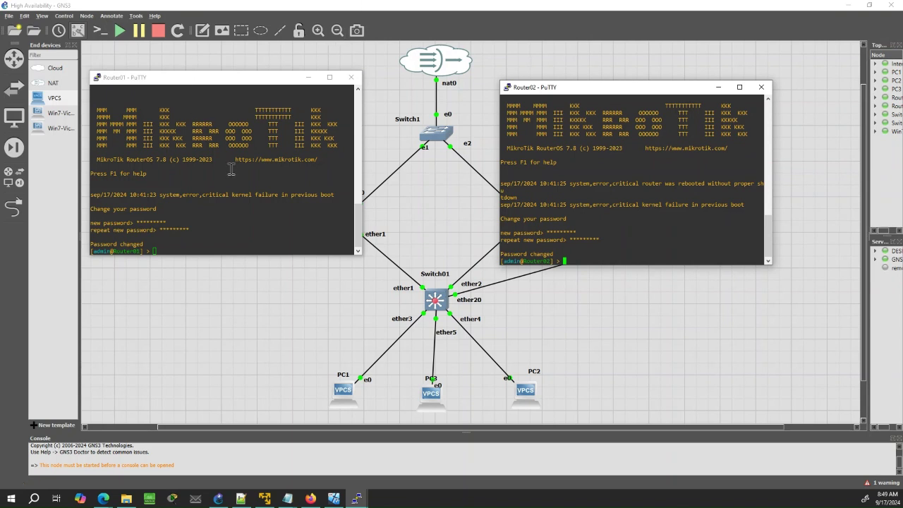
click(232, 194)
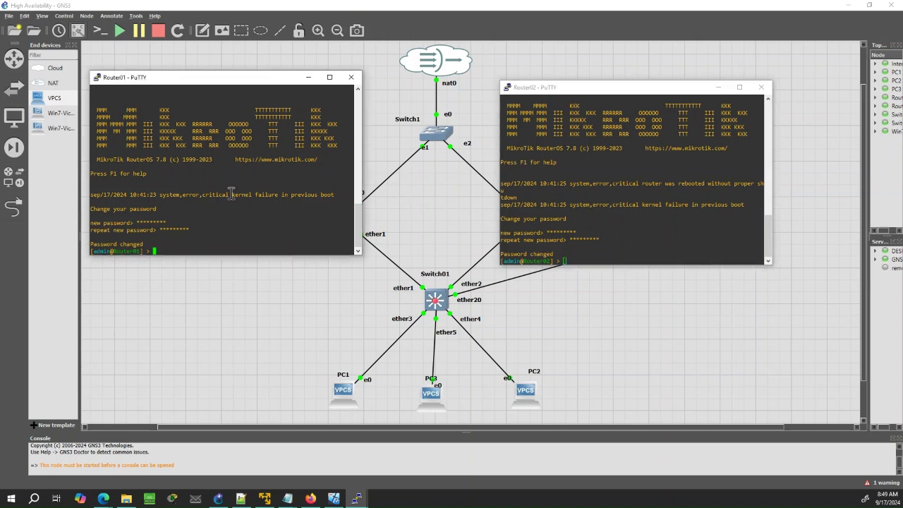
text(/interface vrrp ad)
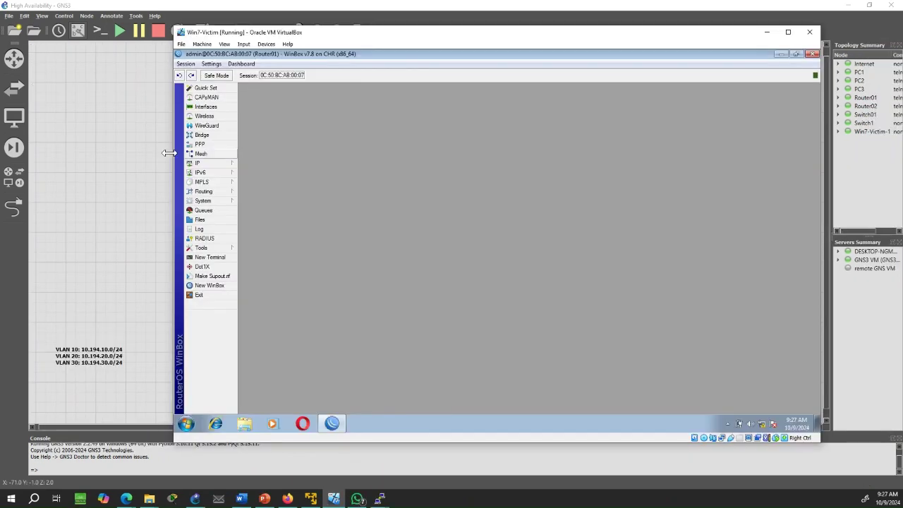
Check Router01's identity name in System > Identity and close it
click(227, 206)
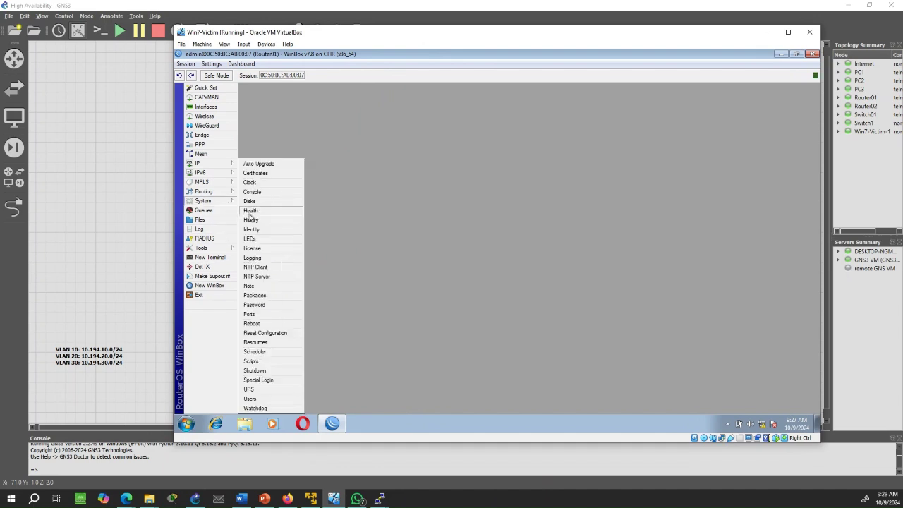
click(275, 230)
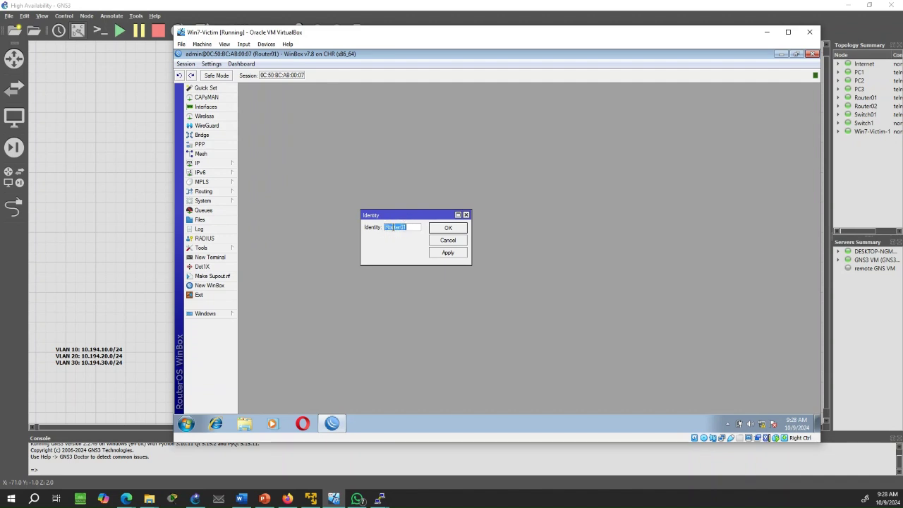
click(466, 214)
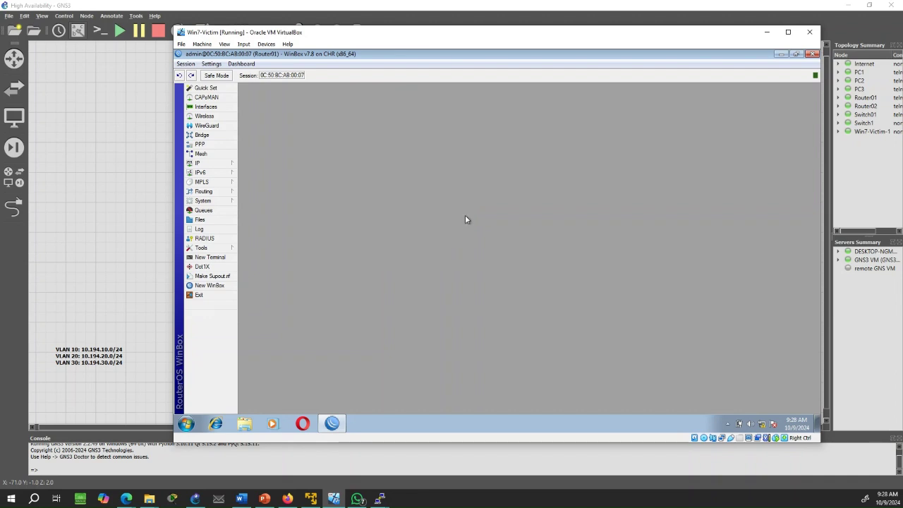
Review bridge-lan's settings in the Bridge list and cancel without changes
click(202, 135)
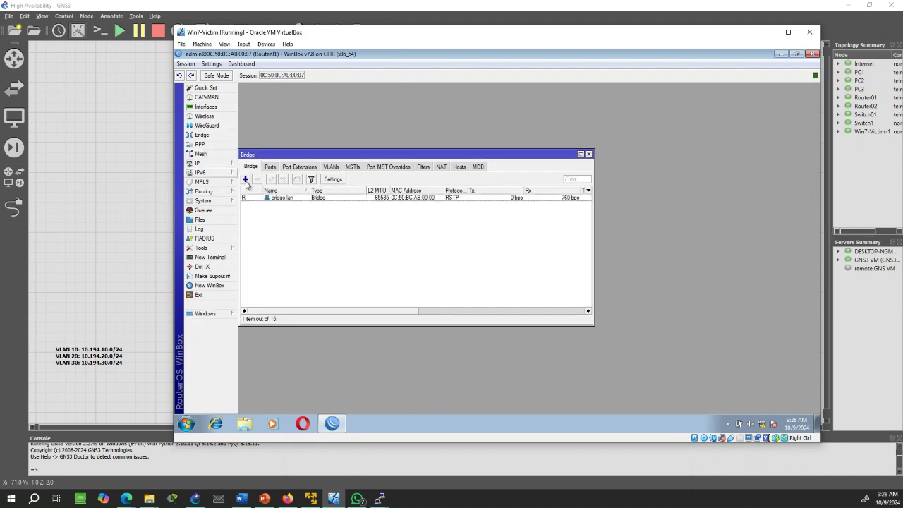
double_click(279, 199)
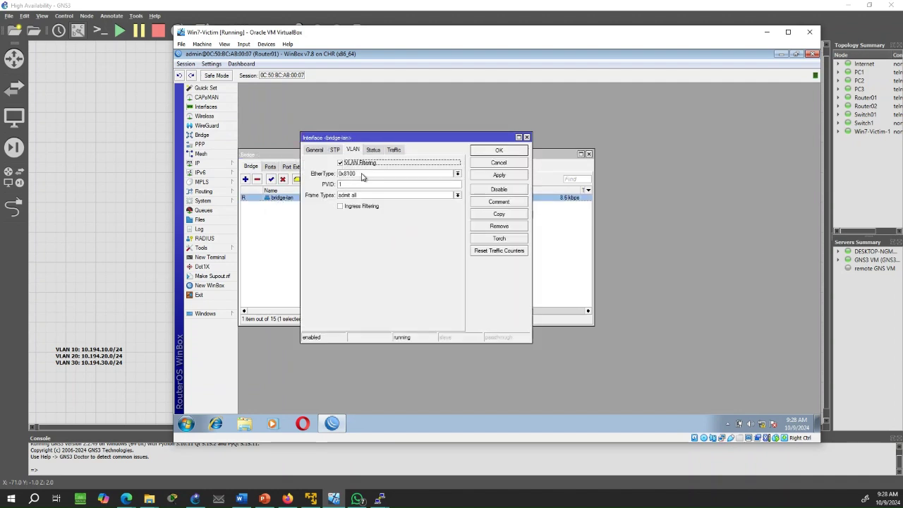
click(315, 151)
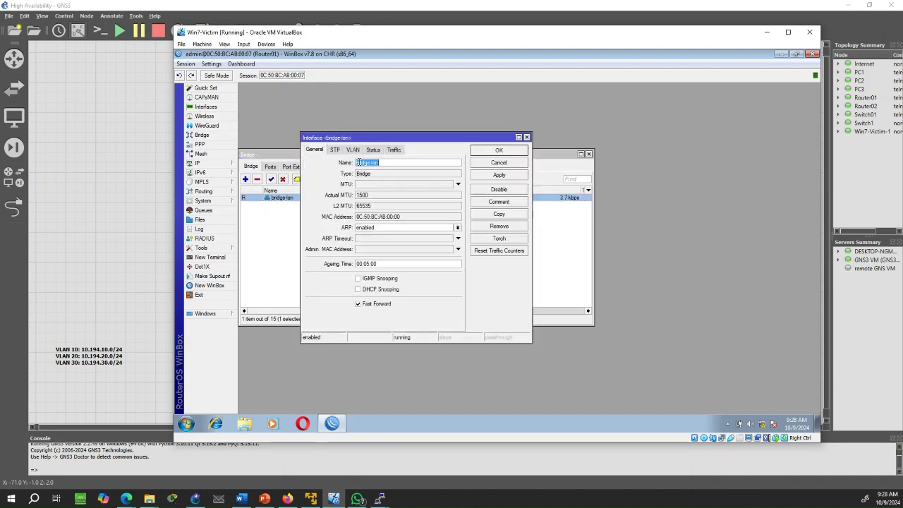
drag(378, 162, 346, 163)
click(505, 166)
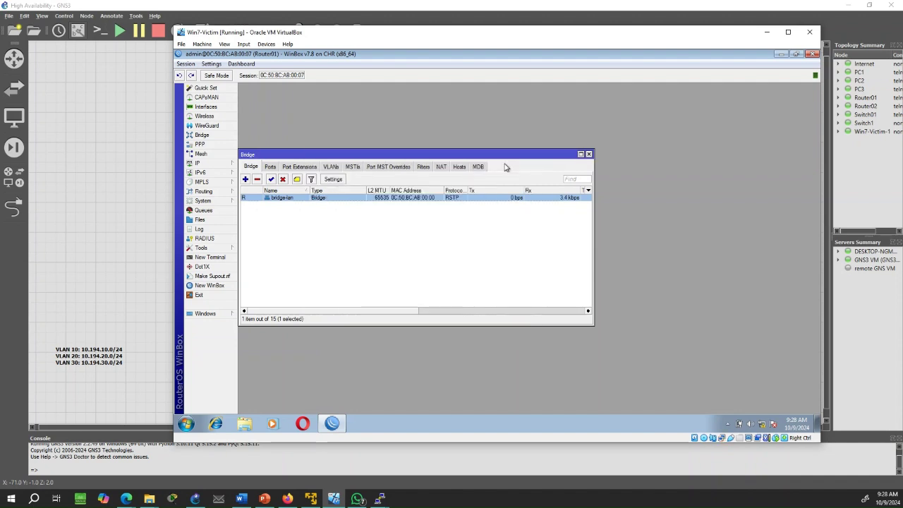
Check bridge-lan's member ports ether1, ether2, ether4 and the VLAN10 interface
click(270, 167)
click(286, 198)
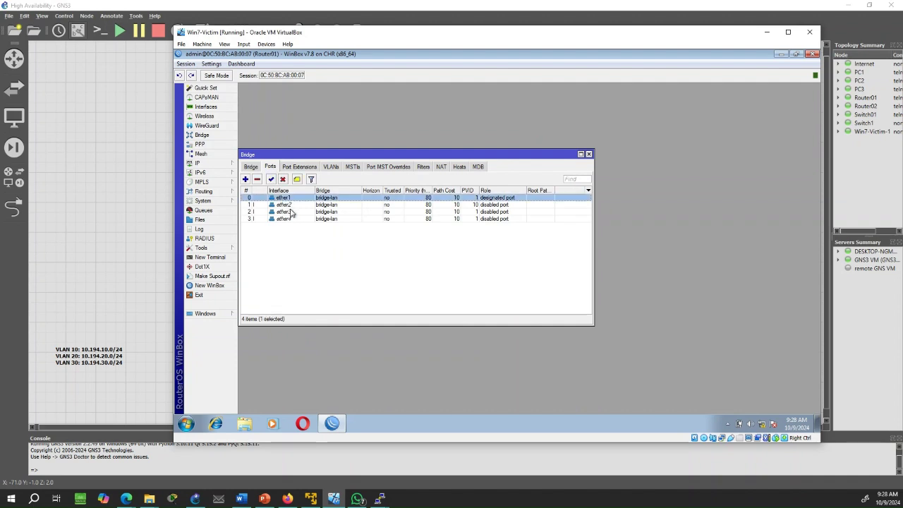
click(290, 205)
click(291, 219)
click(208, 108)
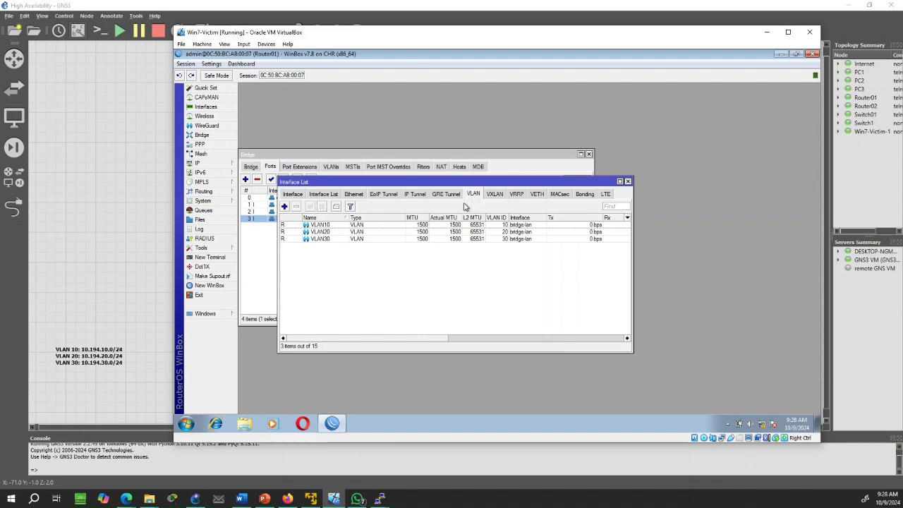
click(458, 224)
Inspect the 10.194.10.2/24 address in the IP Address List and close it unchanged
click(198, 163)
click(258, 172)
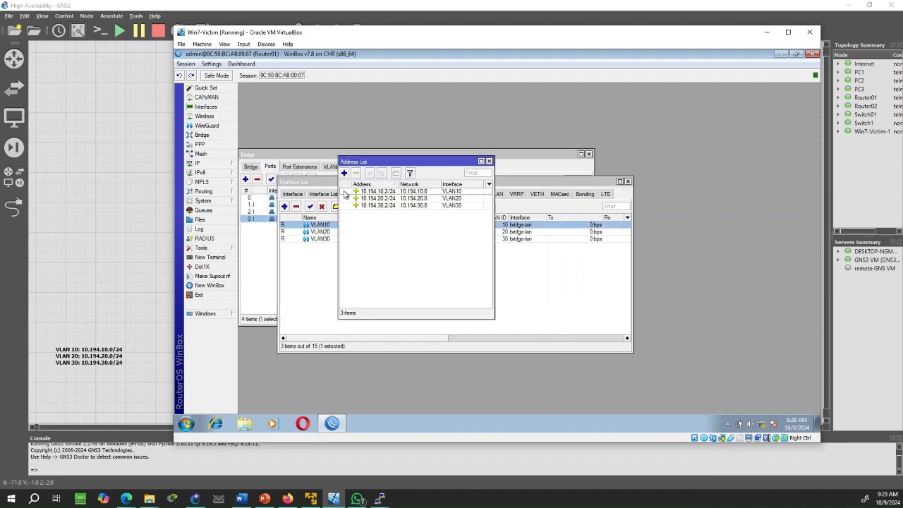
click(424, 194)
double_click(428, 194)
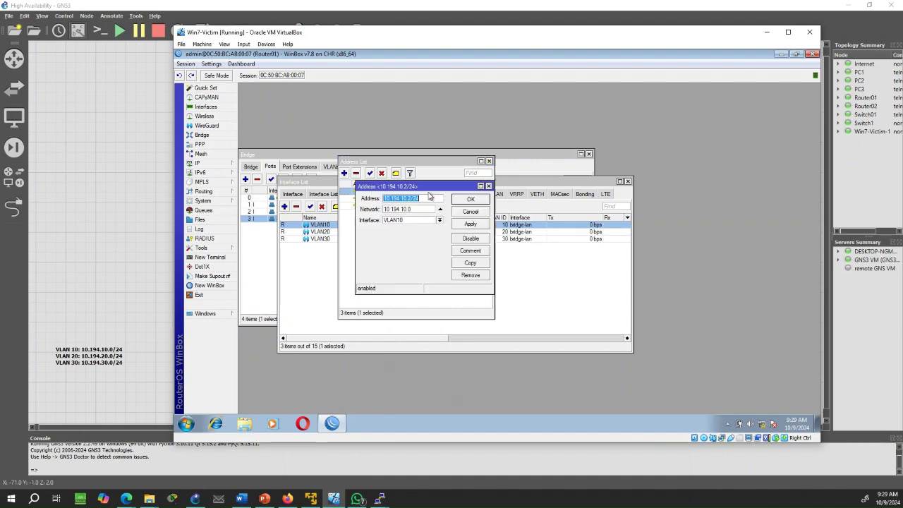
drag(429, 196, 408, 199)
click(420, 199)
key(Return)
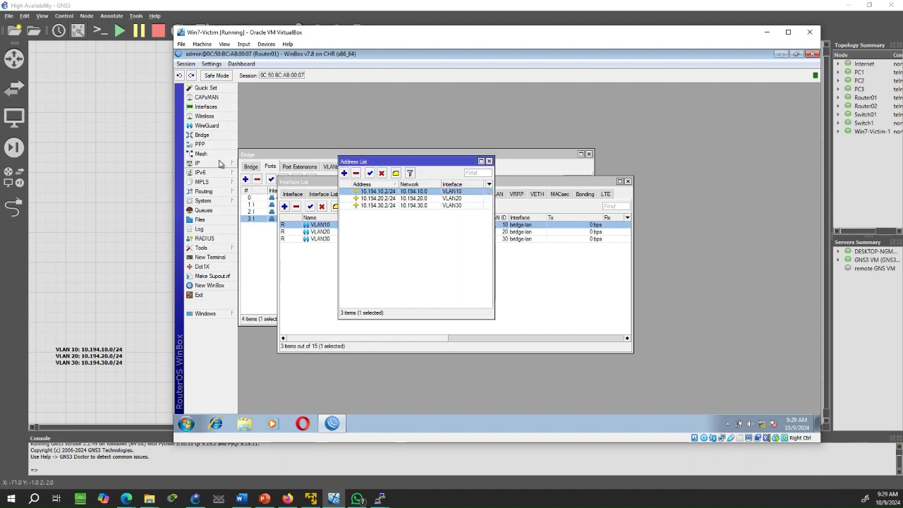
Open the DHCP Server list, recheck bridge-lan's VLAN settings, and show the VLAN interfaces
click(219, 163)
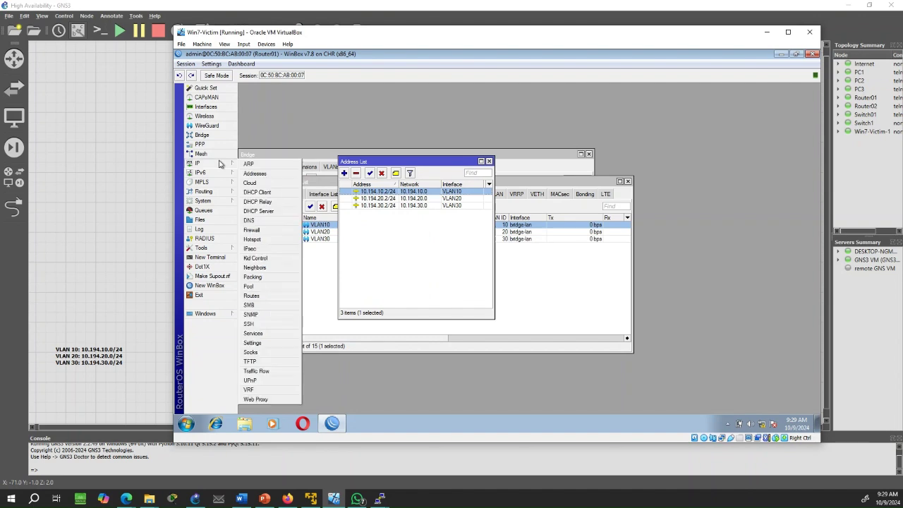
click(263, 212)
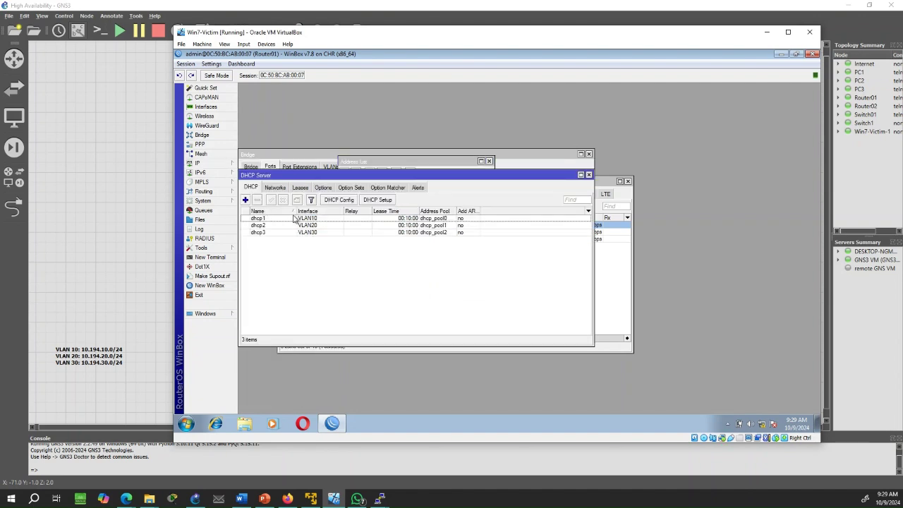
drag(254, 169, 266, 155)
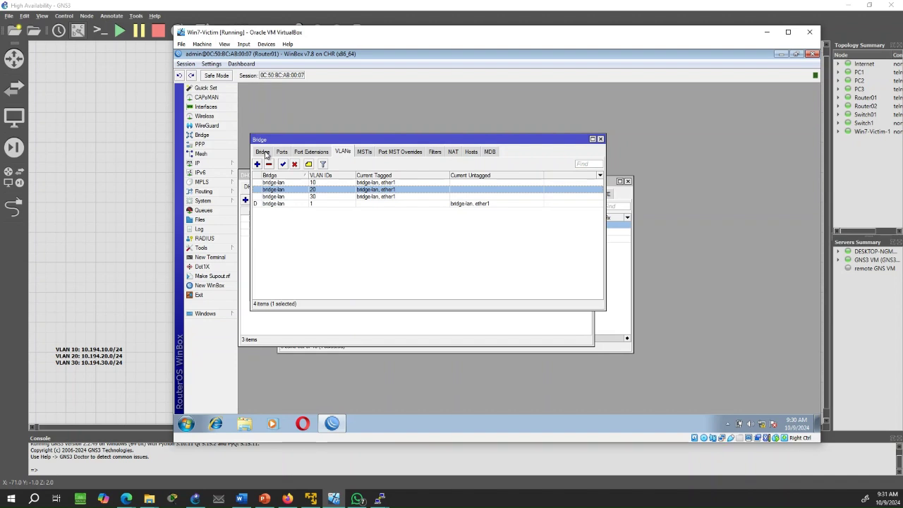
click(263, 153)
double_click(305, 185)
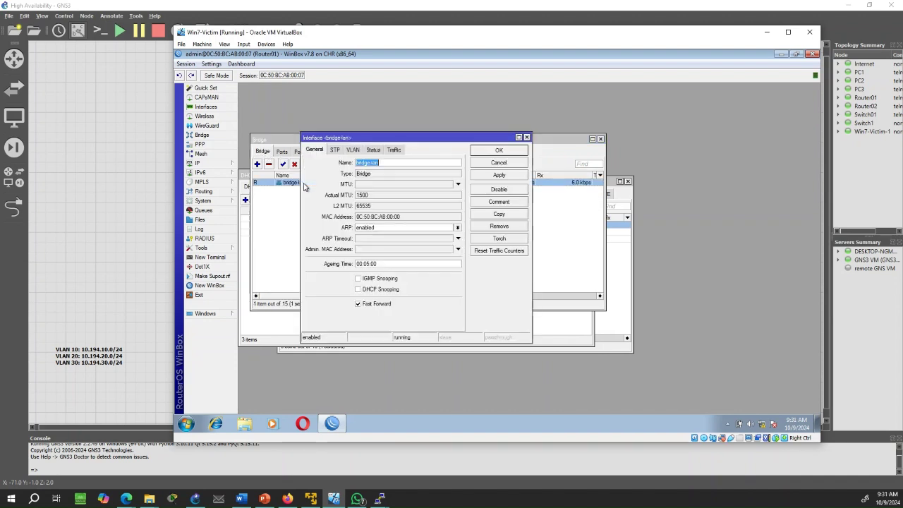
click(355, 151)
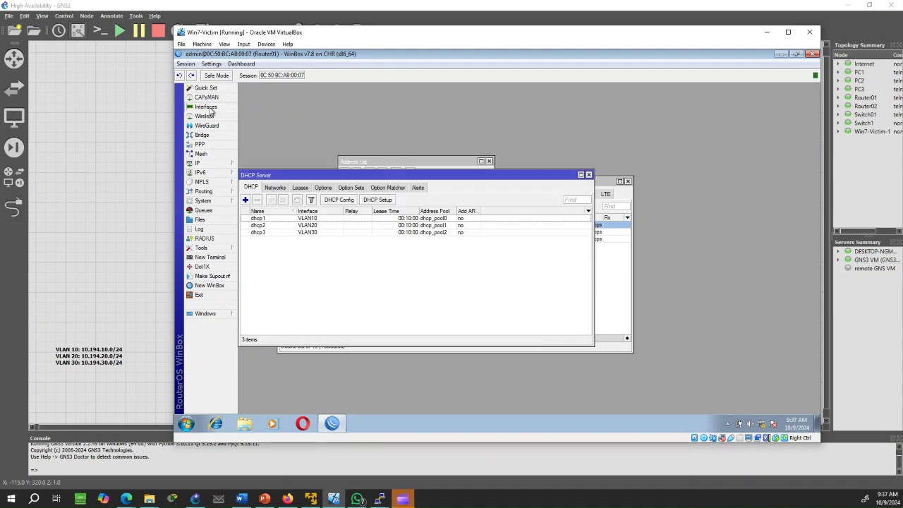
click(210, 109)
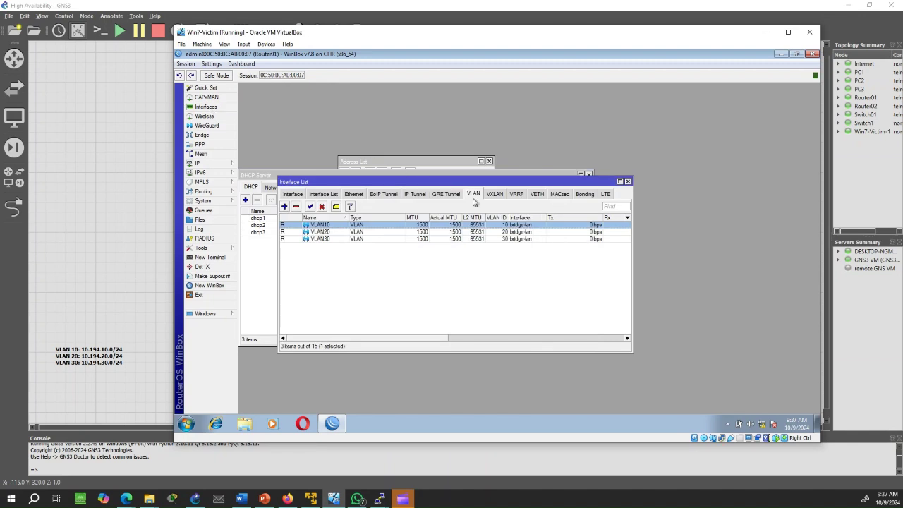
Create vrrp10 in the VRRP tab with parent VLAN10, VRID 10 and priority 250
click(519, 197)
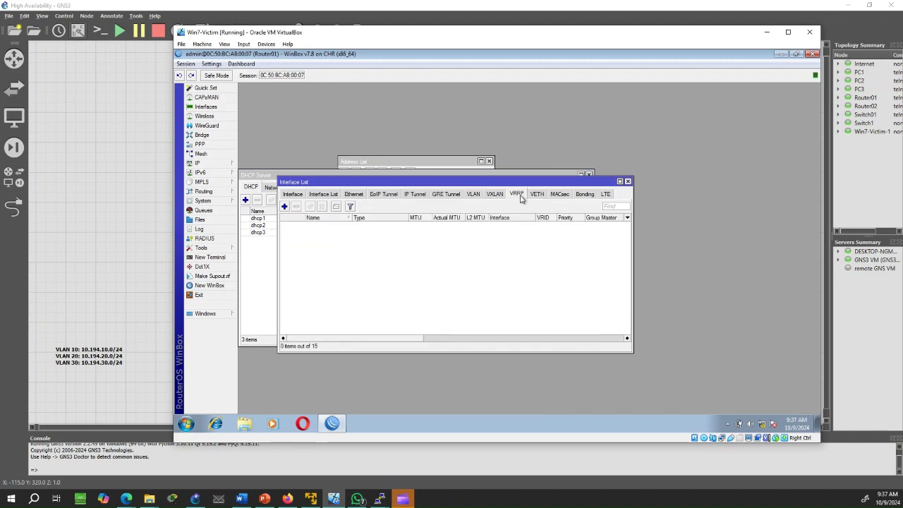
click(285, 207)
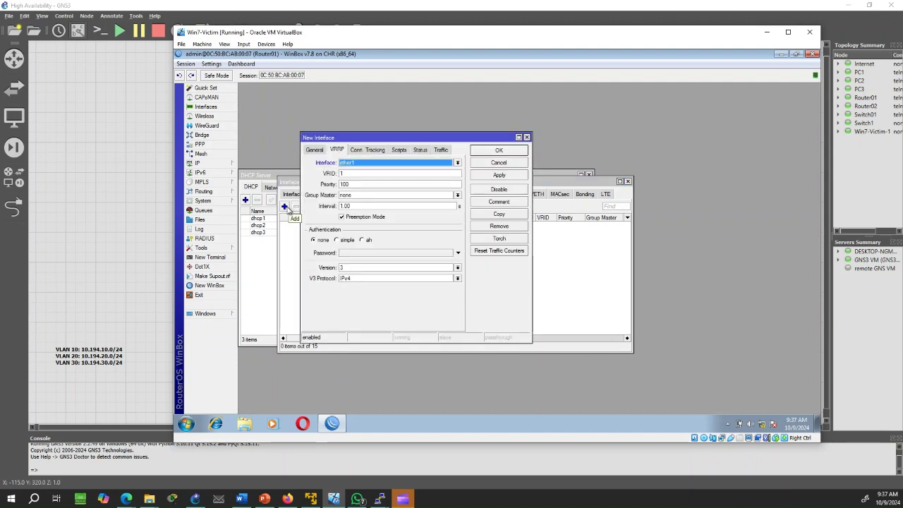
click(315, 150)
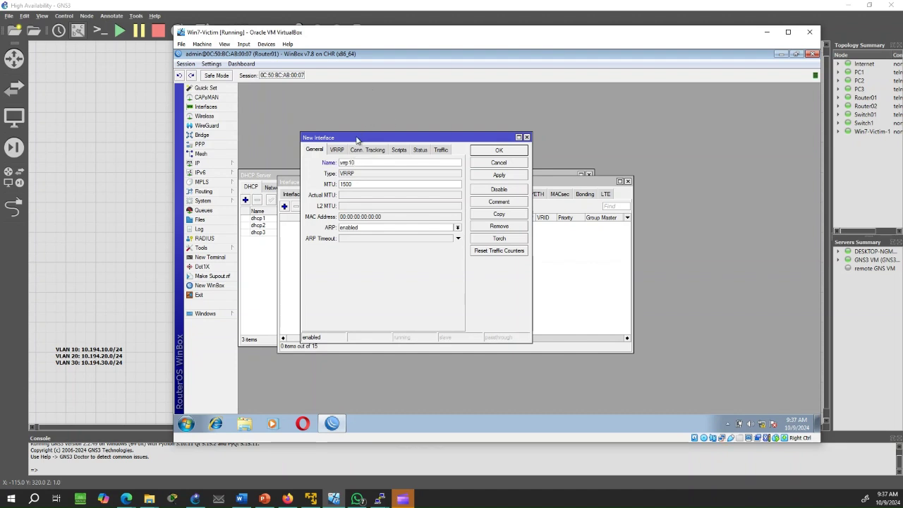
click(337, 150)
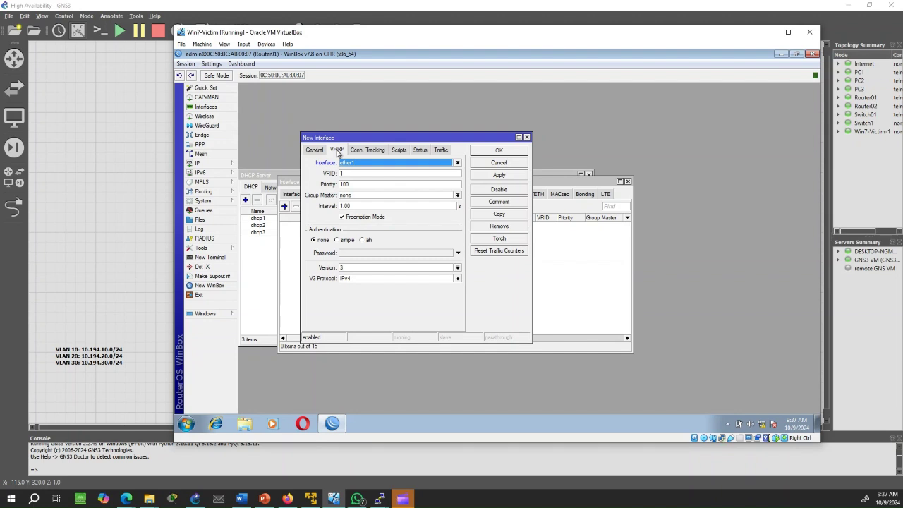
click(355, 164)
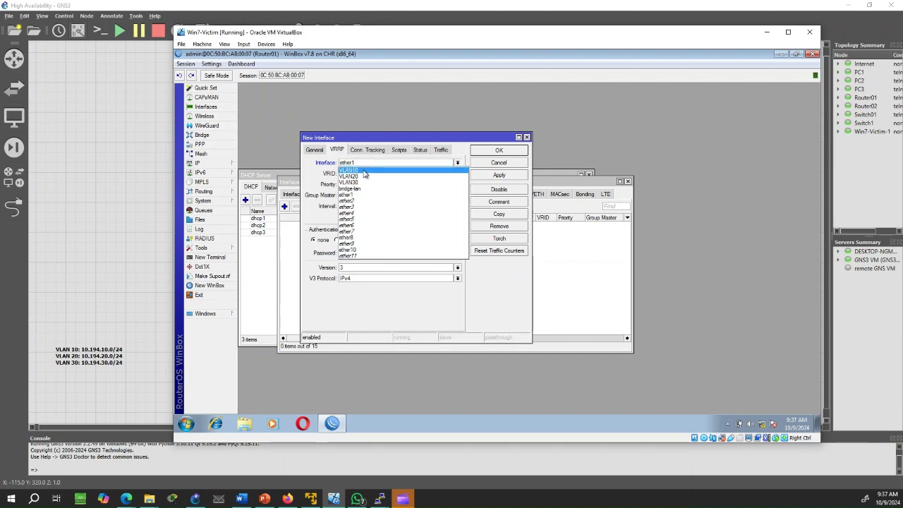
click(364, 171)
click(346, 173)
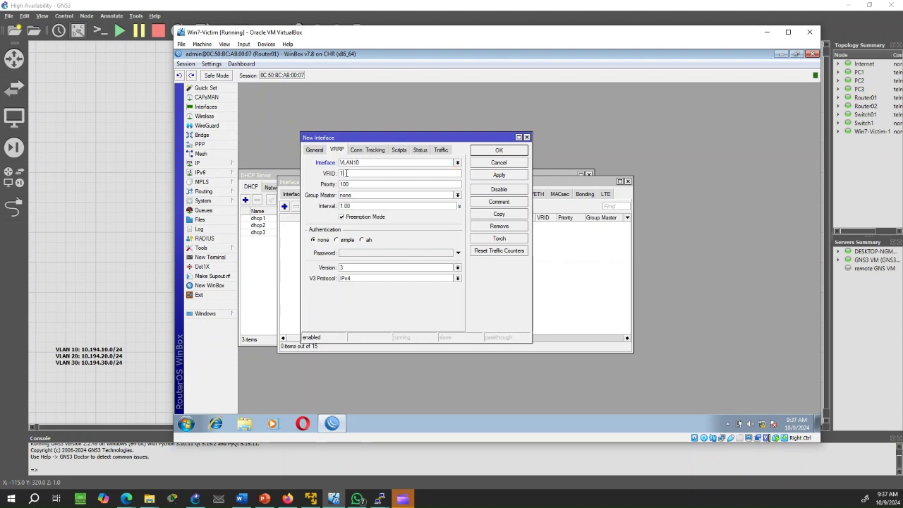
drag(346, 173, 334, 175)
drag(356, 186, 339, 184)
text(250)
click(496, 175)
click(499, 152)
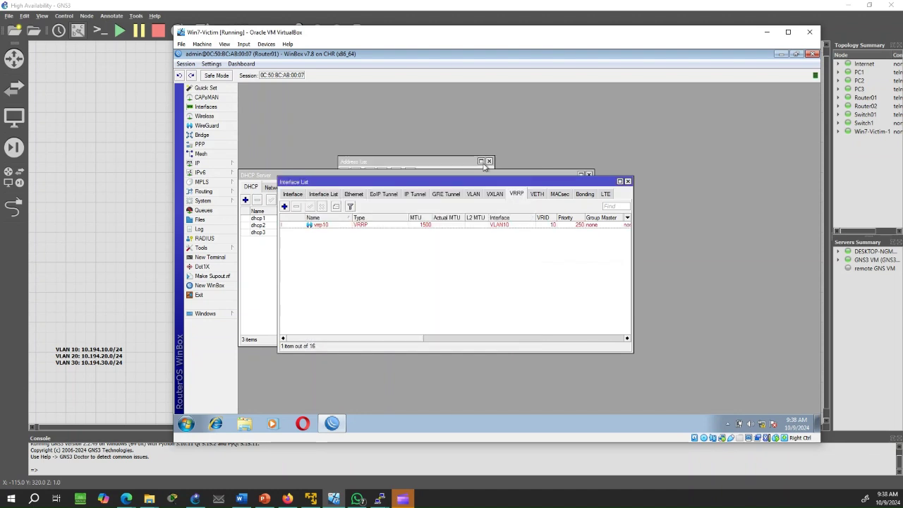
Start a new VRRP interface named vrrp20 with parent interface VLAN20
click(285, 206)
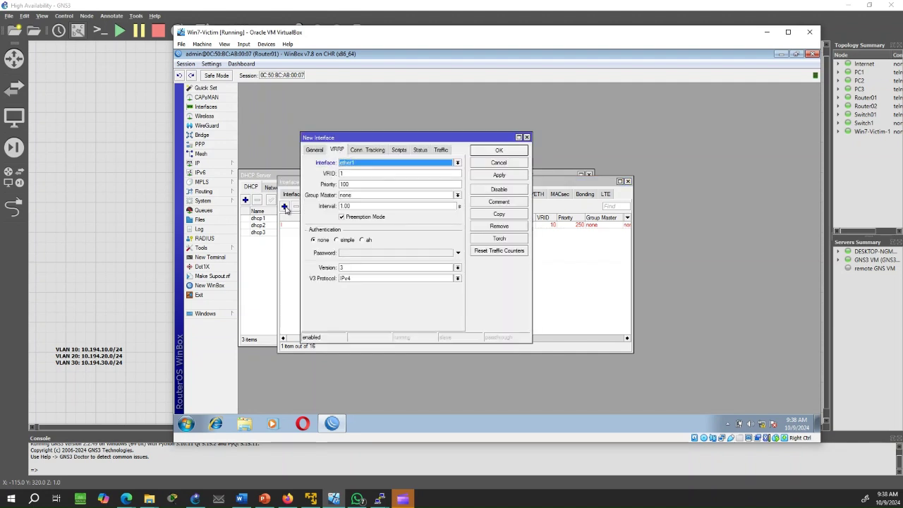
click(315, 150)
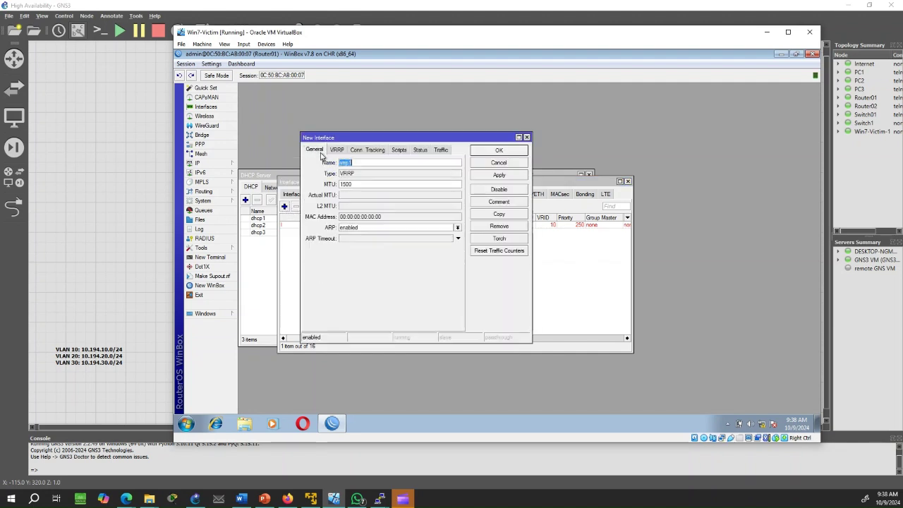
click(357, 163)
text(20)
click(336, 151)
click(346, 163)
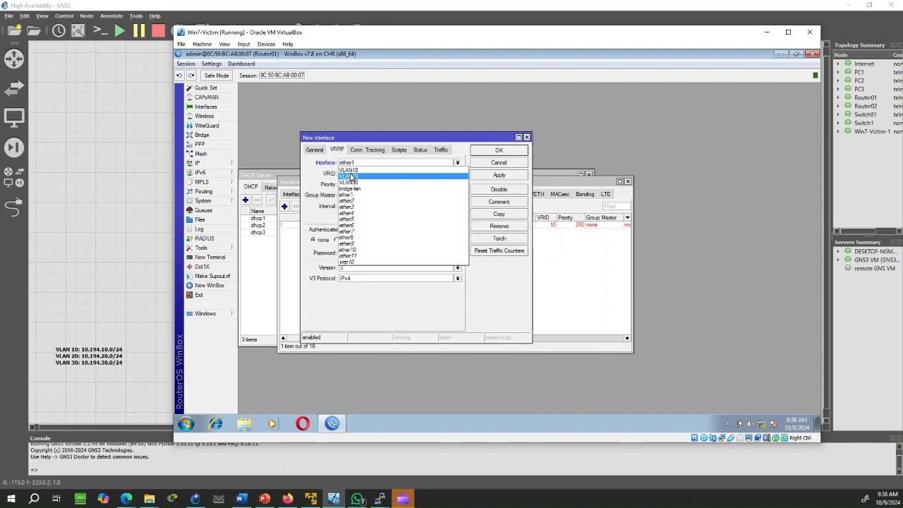
click(350, 176)
Set vrrp20's VRID to 20 and priority to 250, then save it
key(Tab)
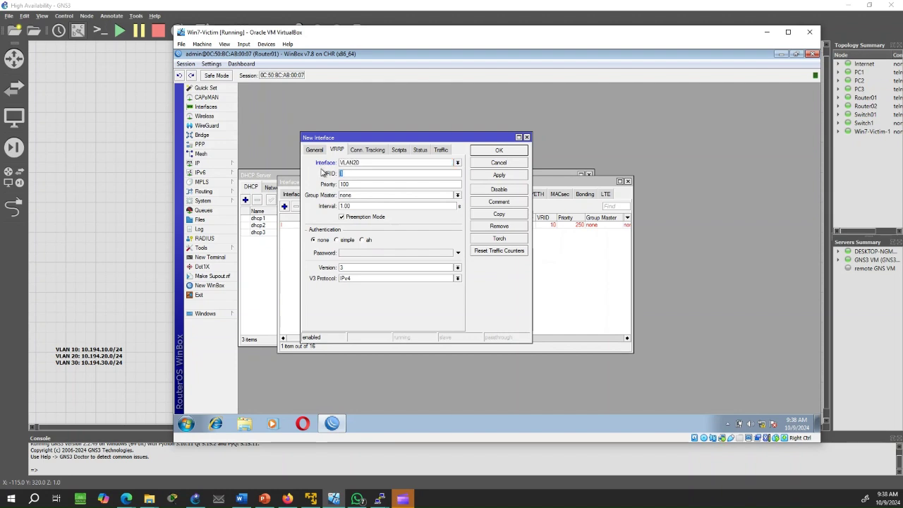
text(20)
drag(351, 184, 326, 185)
text(250)
click(498, 176)
click(498, 151)
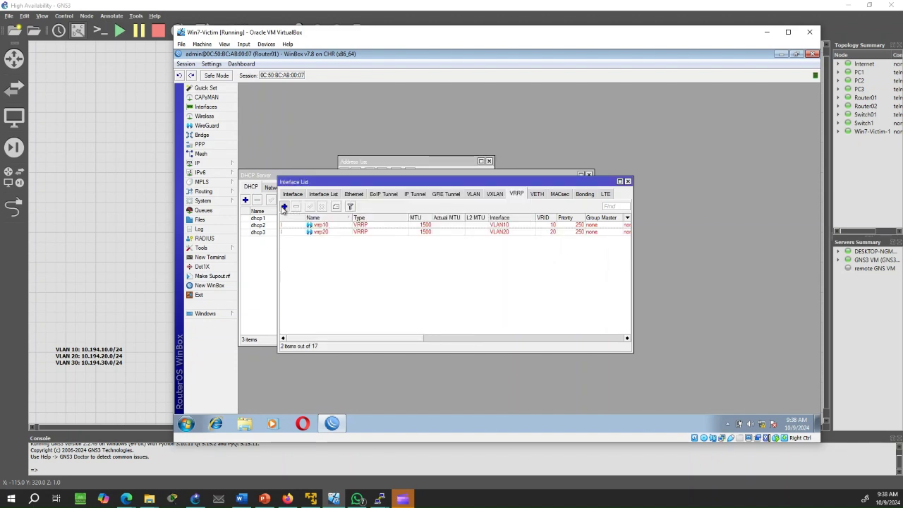
Start a new VRRP interface named vrrp30 with parent interface VLAN30
click(284, 206)
drag(360, 172, 331, 173)
click(316, 151)
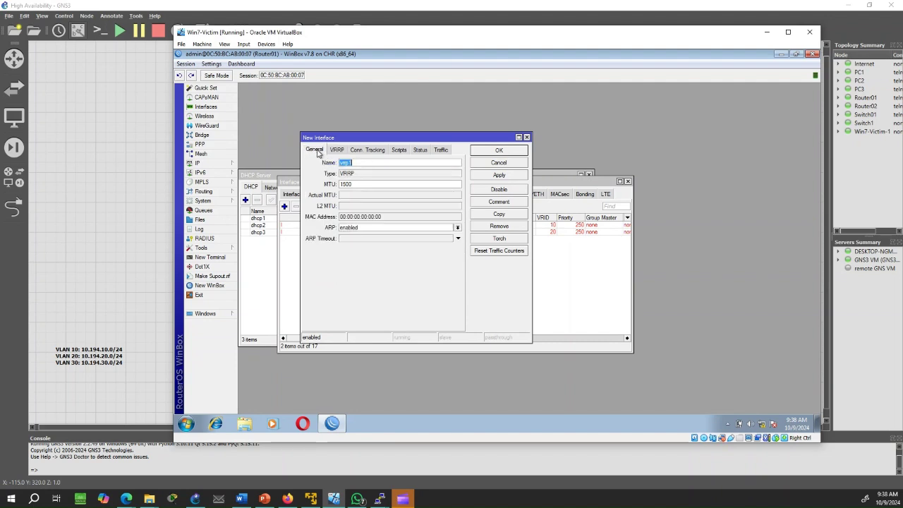
click(360, 163)
click(339, 150)
click(346, 163)
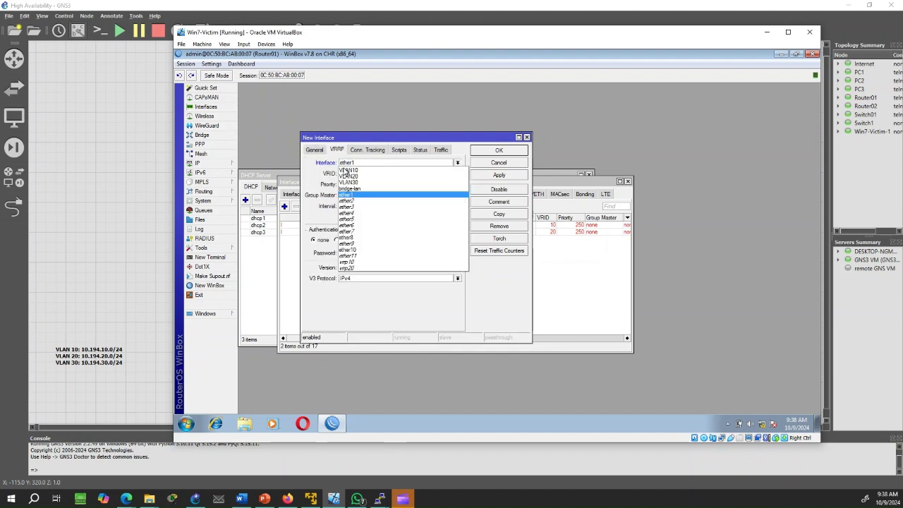
click(348, 178)
Set vrrp30's VRID to 30 and priority to 250, then save it
key(Tab)
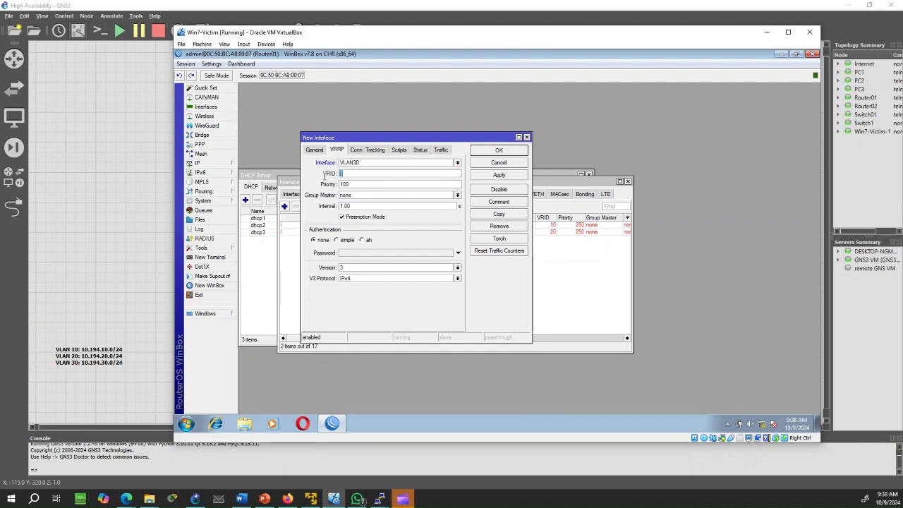
key(Tab)
text(100)
key(ctrl+a)
text(2)
click(499, 175)
click(499, 151)
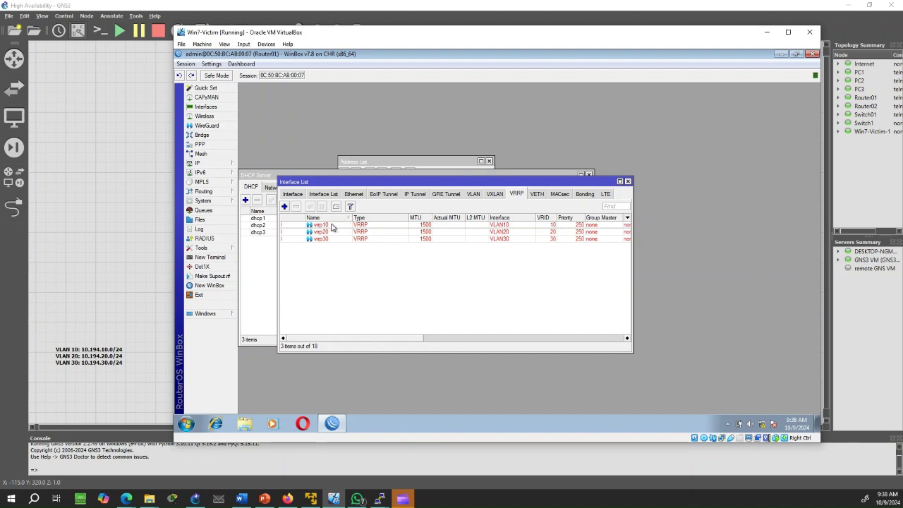
Add a new entry in the IP Address List and begin the address as 10.194.10
click(224, 167)
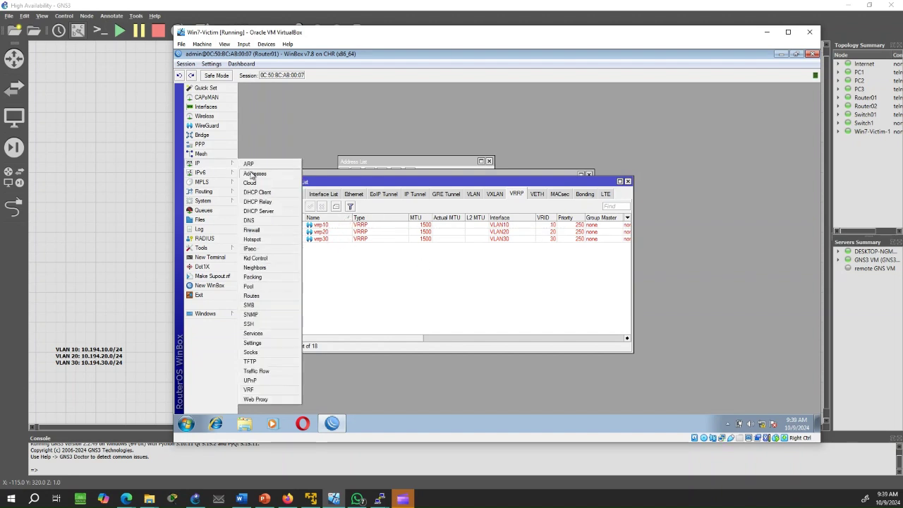
click(254, 174)
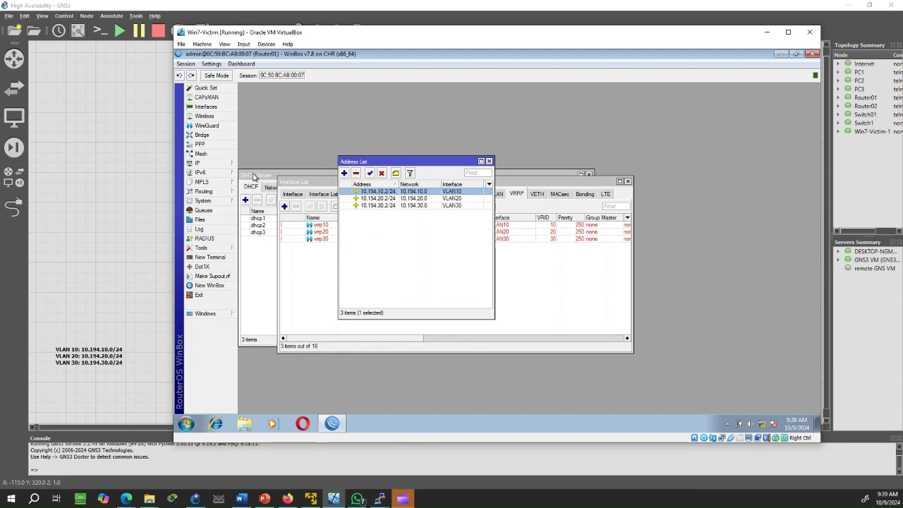
click(344, 174)
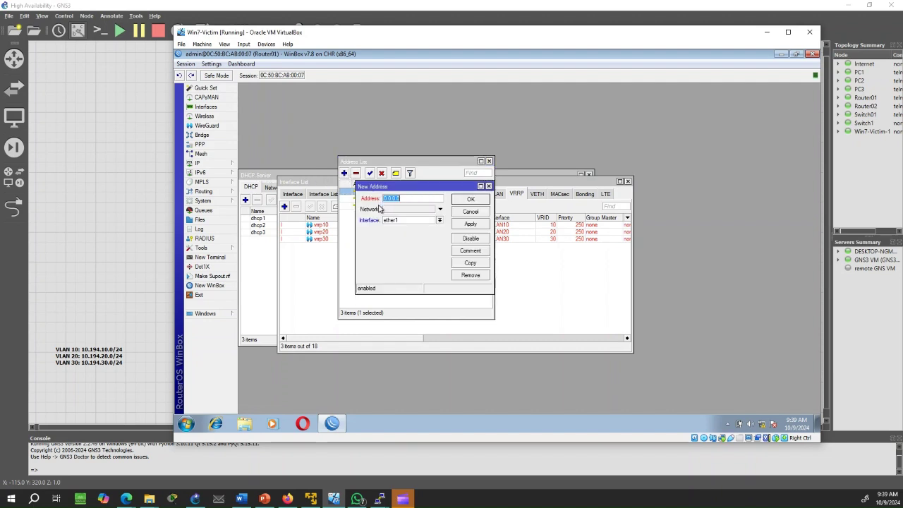
text(10.194.10)
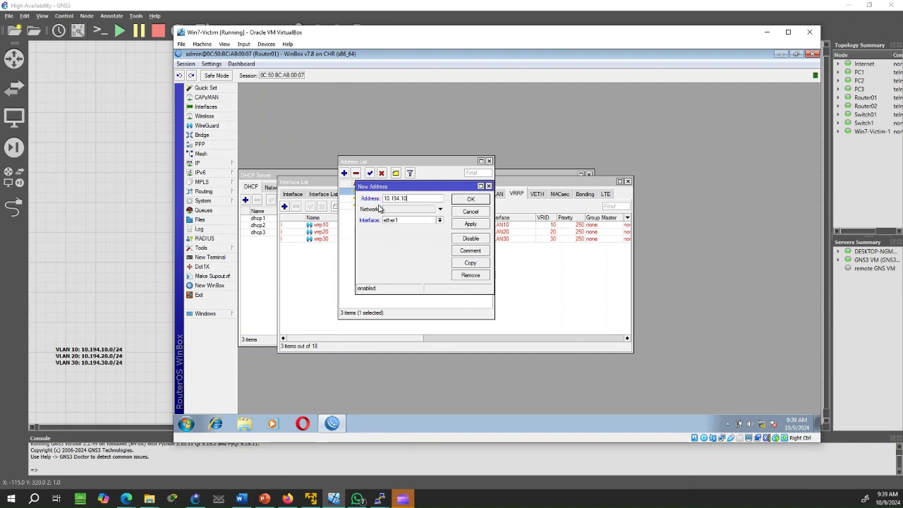
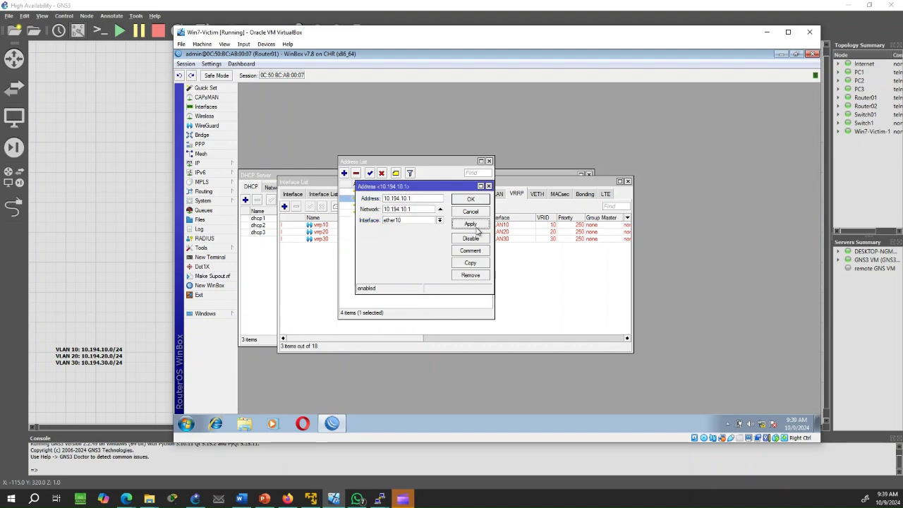
Save the 10.194.10.1 address, then add 10.194.20.1 on vrrp20
click(477, 201)
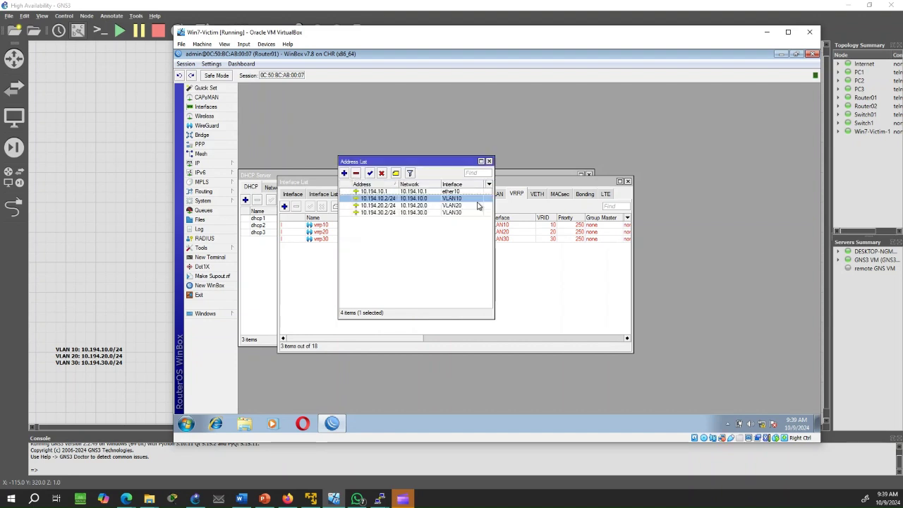
click(344, 173)
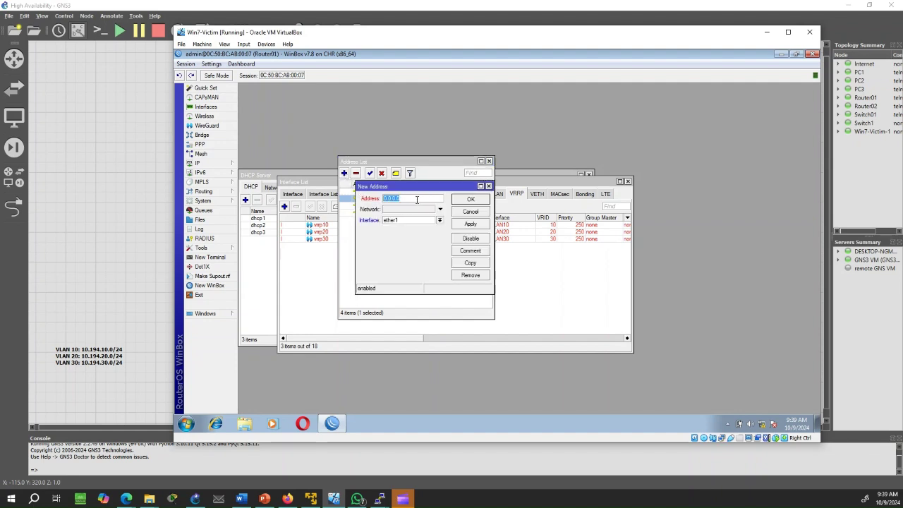
text(10.194.2)
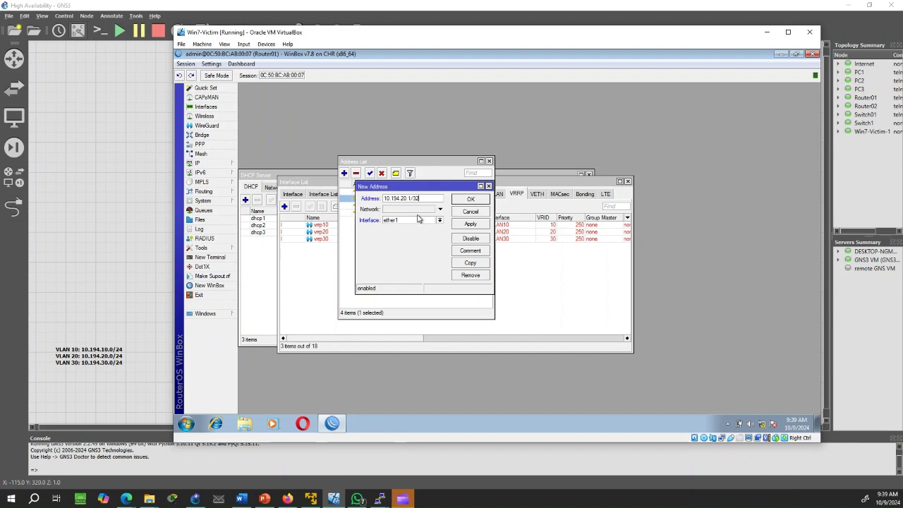
click(408, 222)
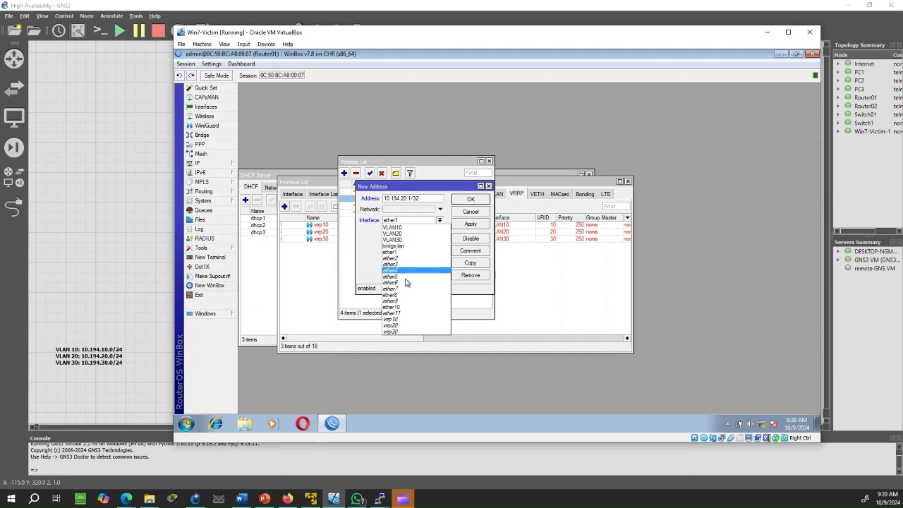
click(402, 325)
click(483, 225)
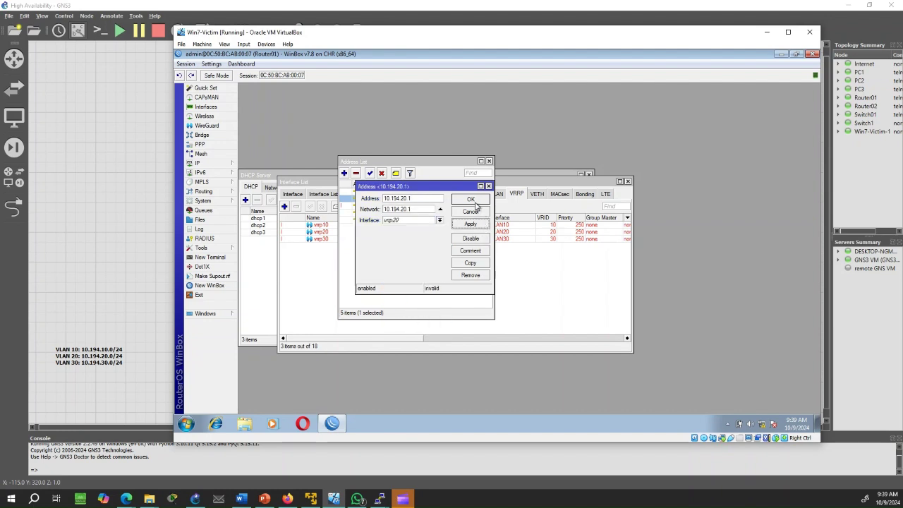
click(475, 203)
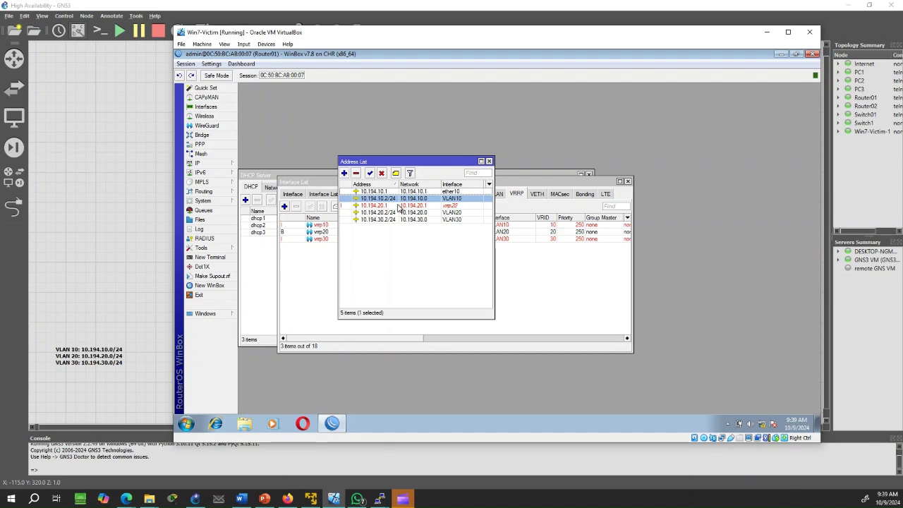
Edit the 10.194.20.1 entry so it reads 10.194.20.1/32 and confirm it
double_click(398, 207)
click(424, 201)
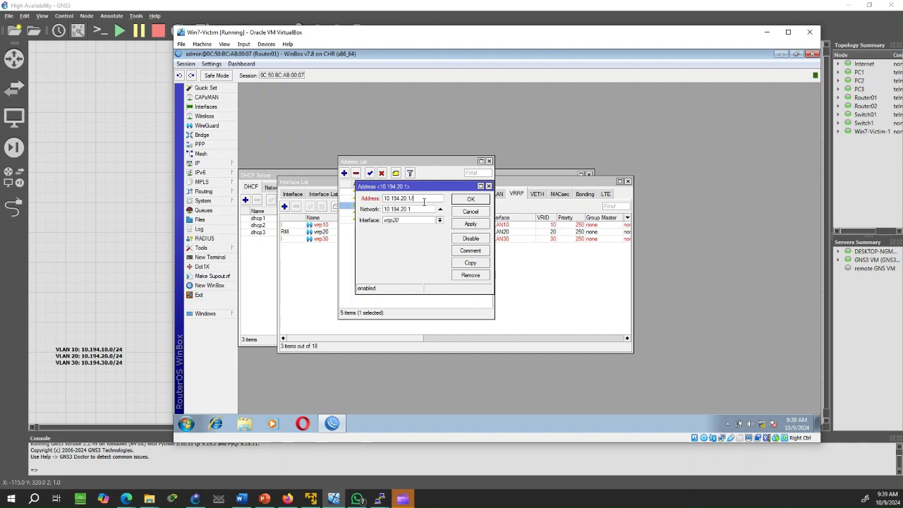
click(471, 223)
click(471, 201)
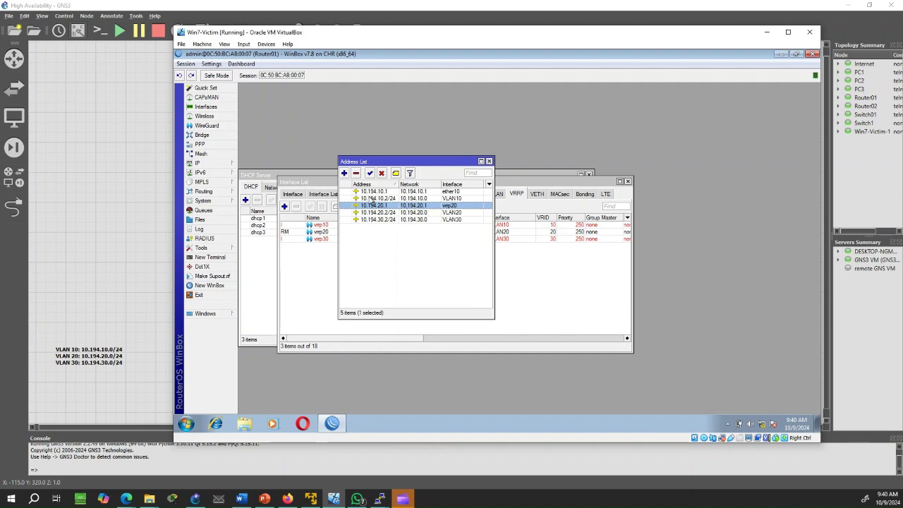
Add 10.194.30.1/32 on vrrp30 to Router01's address list
click(344, 174)
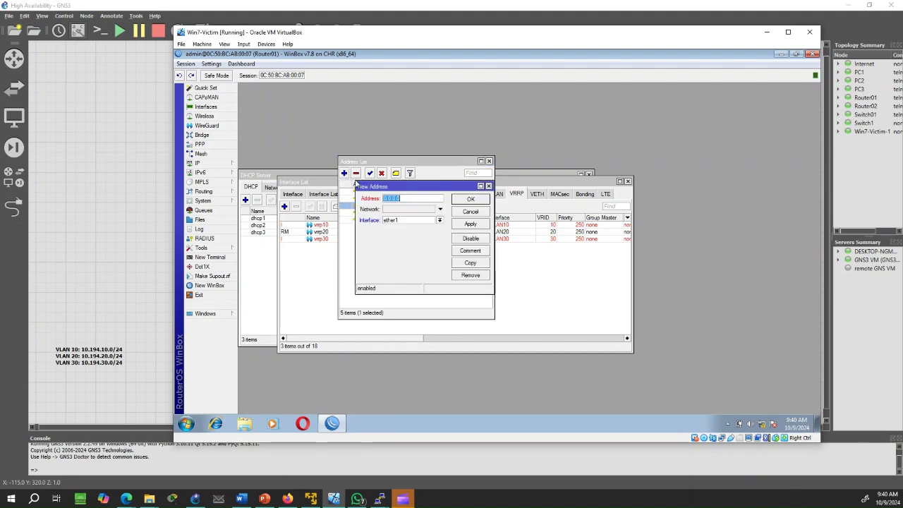
text(10.194.30.1/)
click(412, 223)
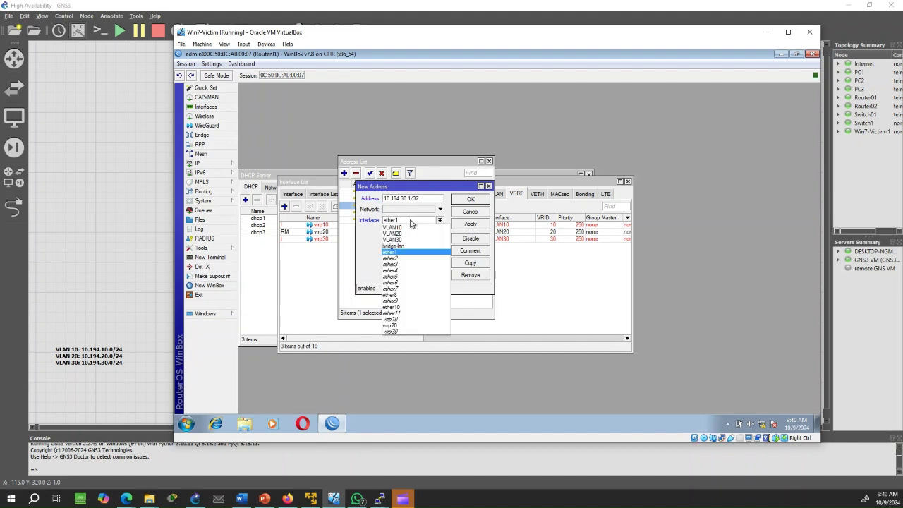
click(408, 331)
click(473, 225)
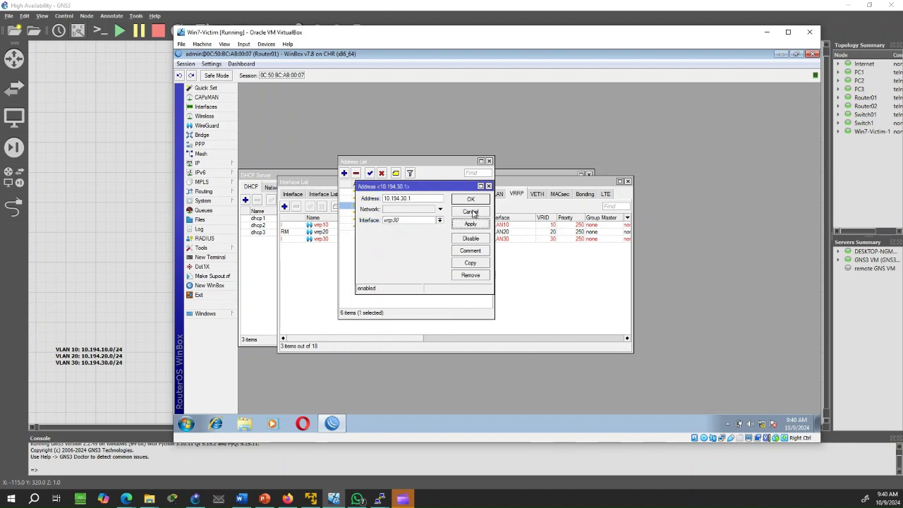
click(472, 200)
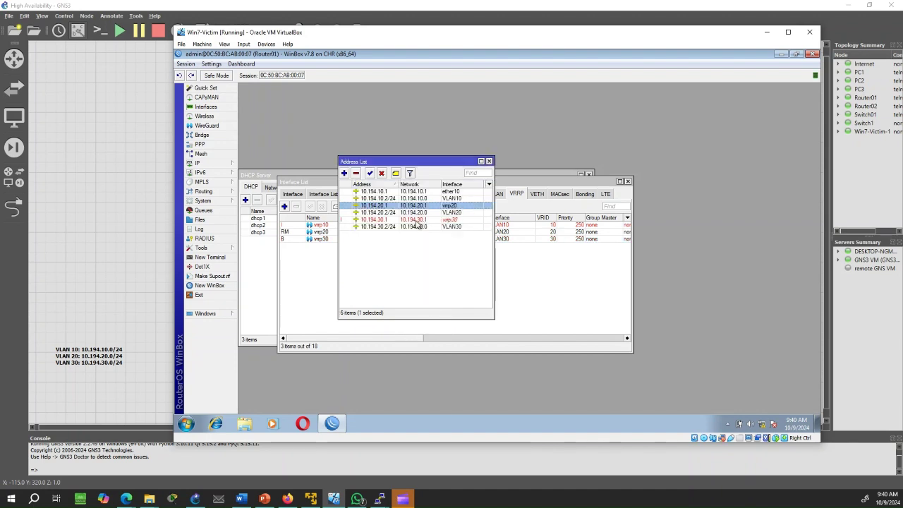
Move the 10.194.10.1 address from ether10 onto vrrp10
double_click(387, 193)
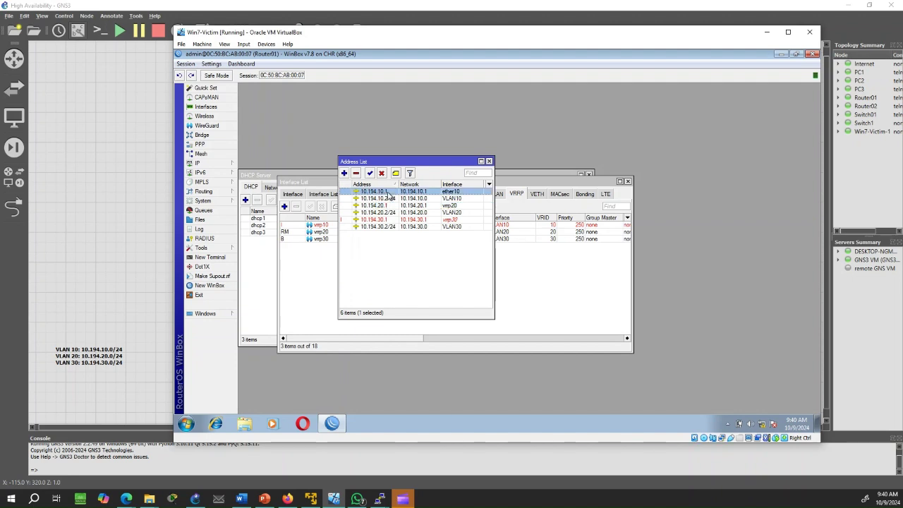
click(405, 221)
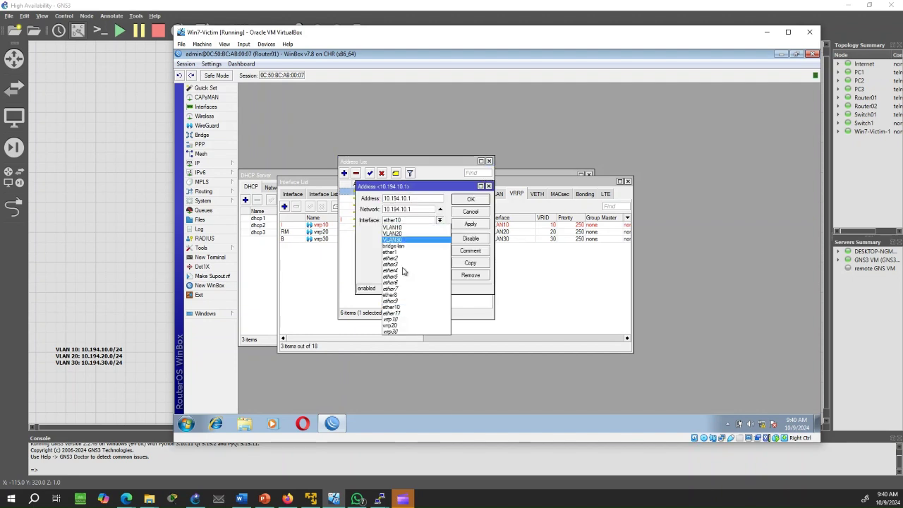
click(404, 320)
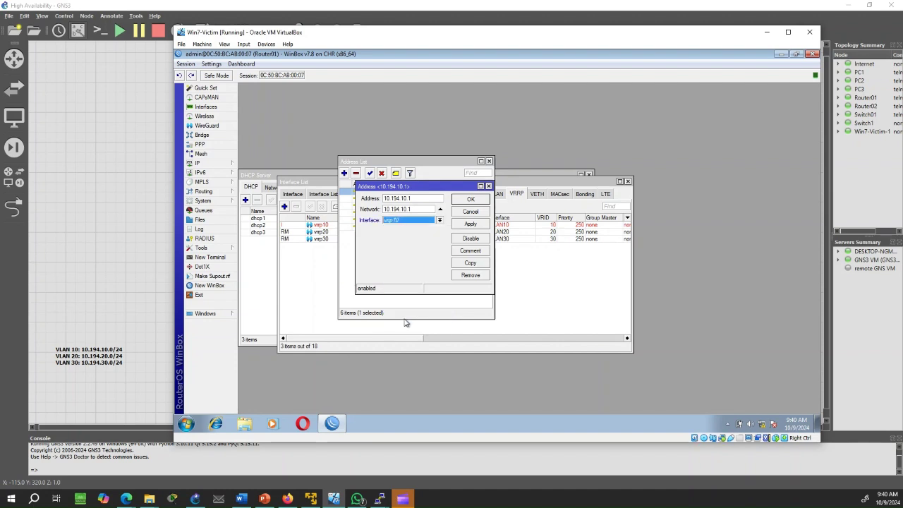
click(470, 224)
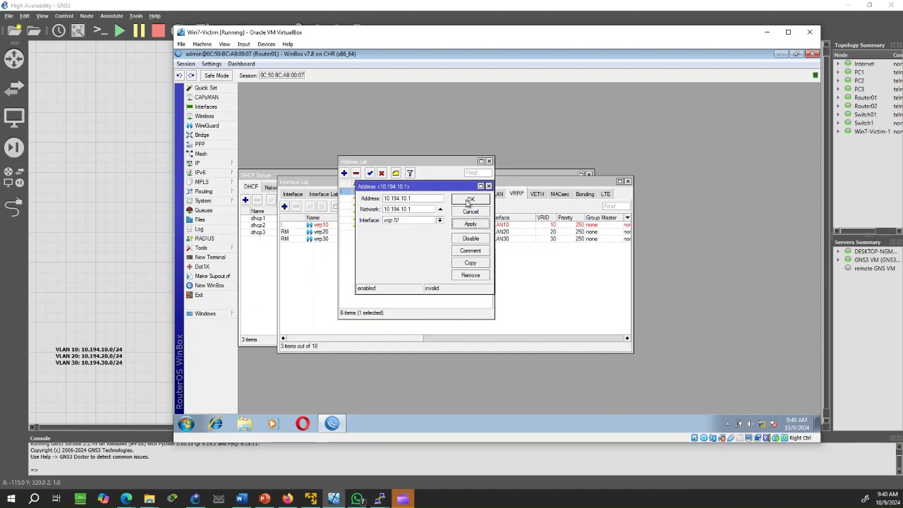
click(469, 200)
Close the address list and inspect the vrrp10, vrrp20 and vrrp30 VRRP interfaces
key(Escape)
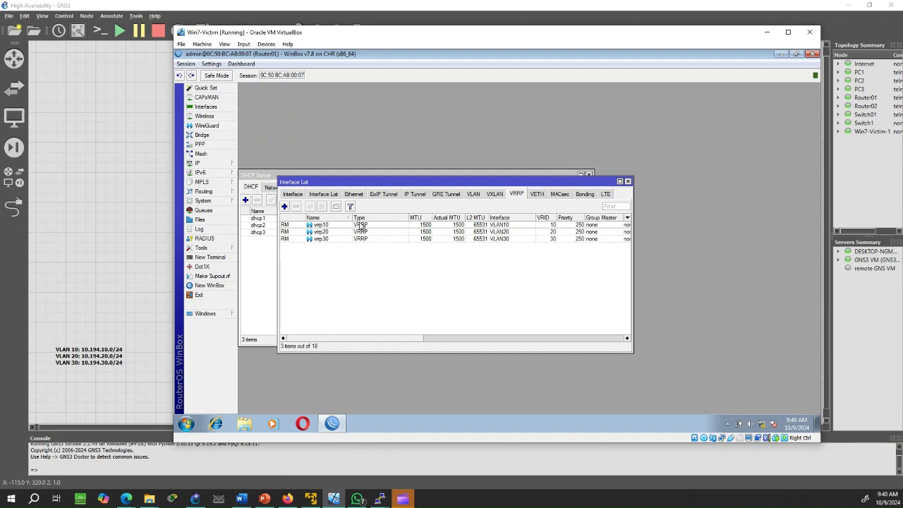
click(292, 225)
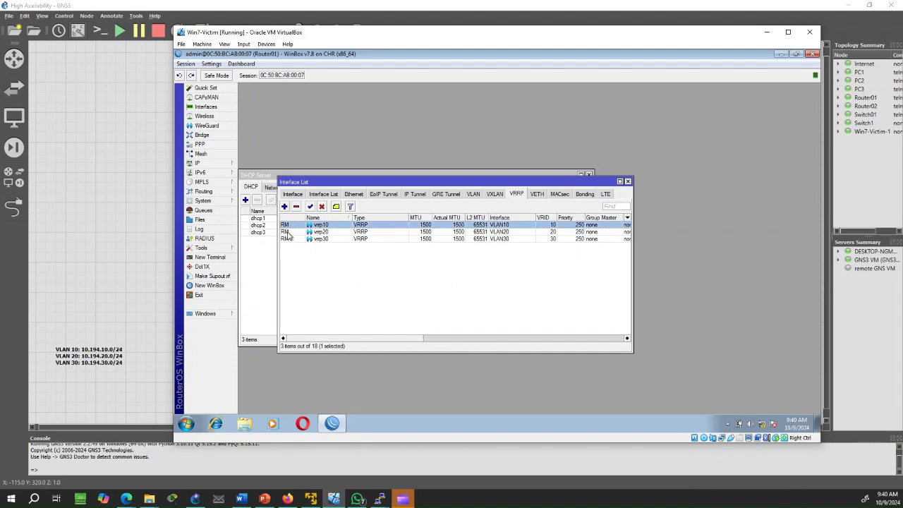
click(286, 232)
click(288, 239)
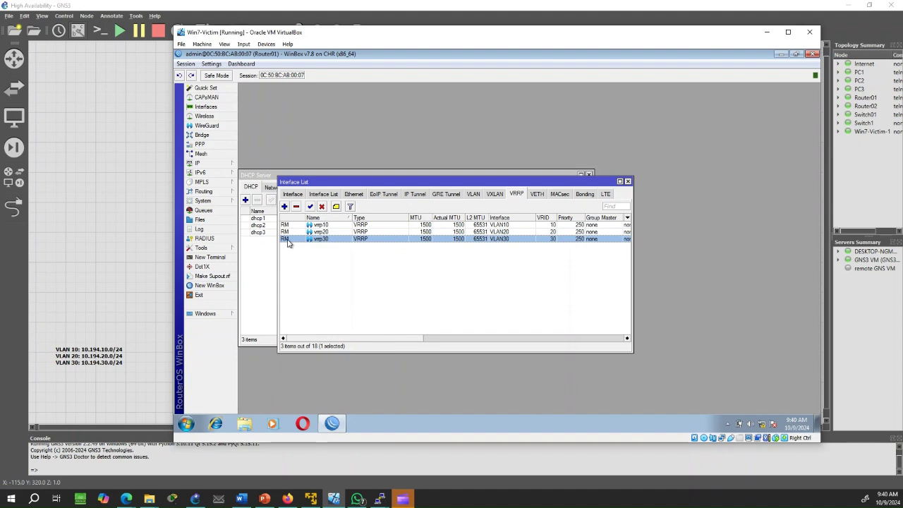
double_click(288, 239)
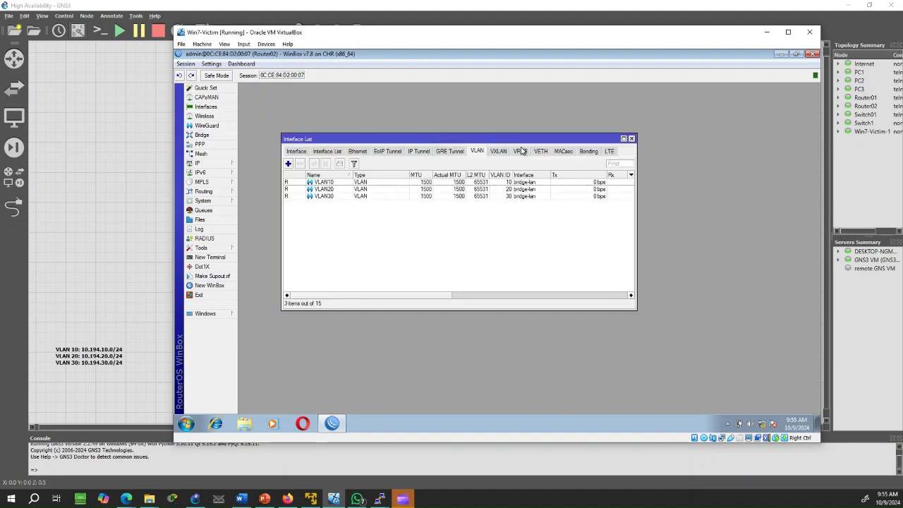
On Router02, create VRRP interface vrrp10 with VRID 10
click(520, 152)
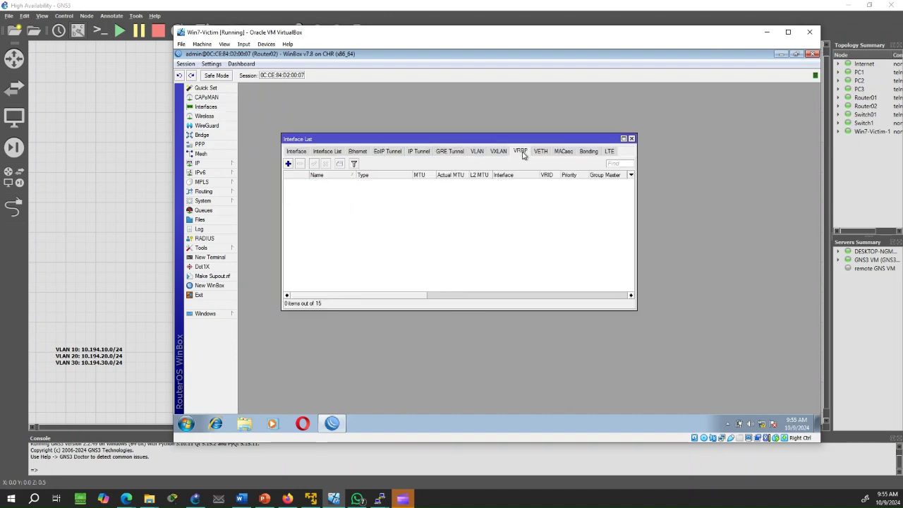
click(288, 164)
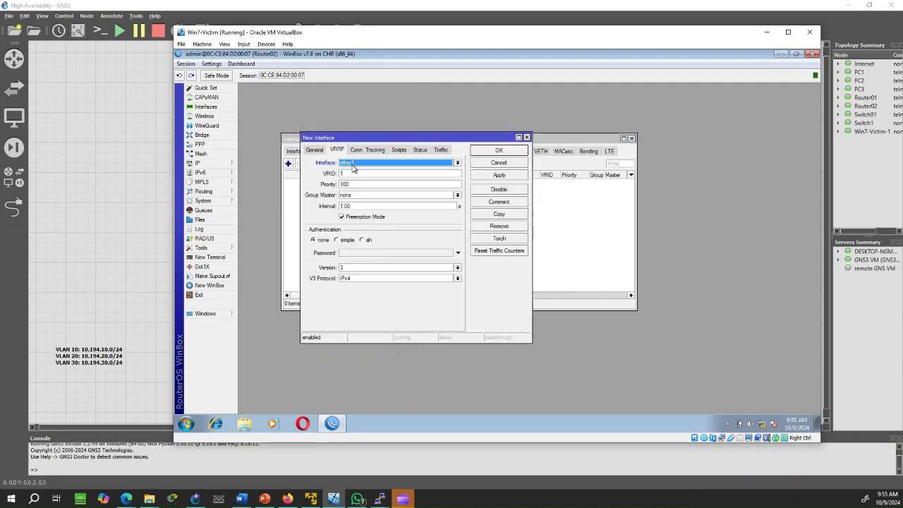
click(314, 150)
click(361, 163)
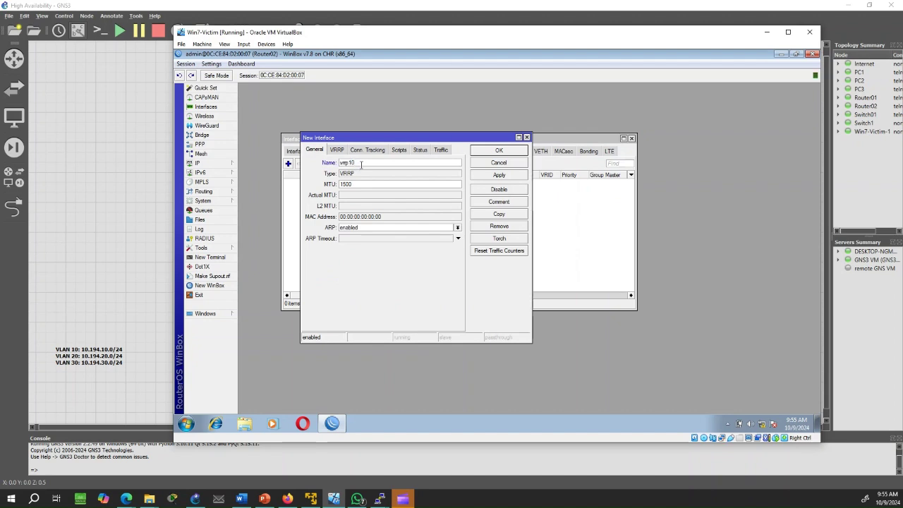
click(337, 150)
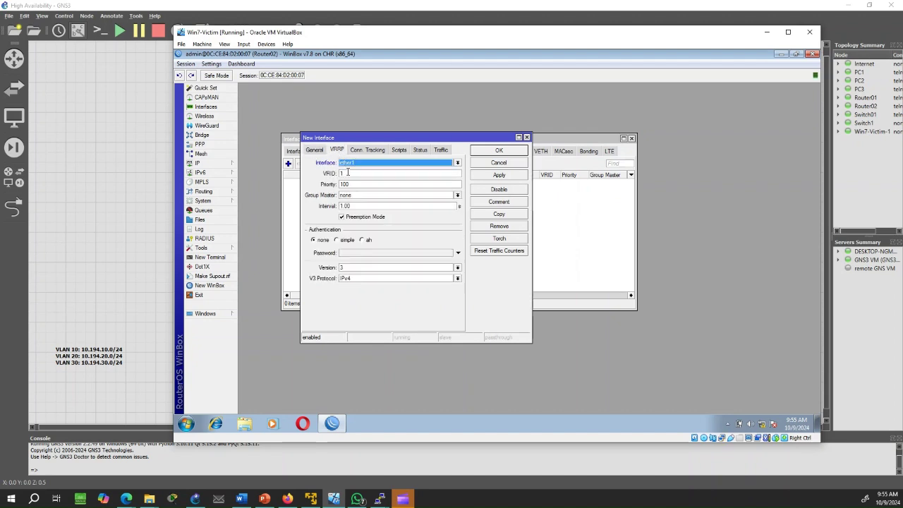
click(347, 173)
text(0)
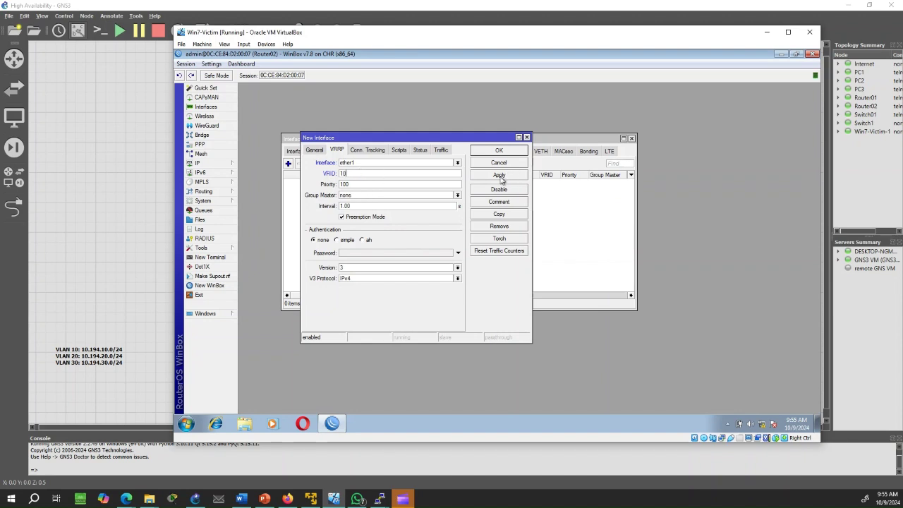
click(499, 151)
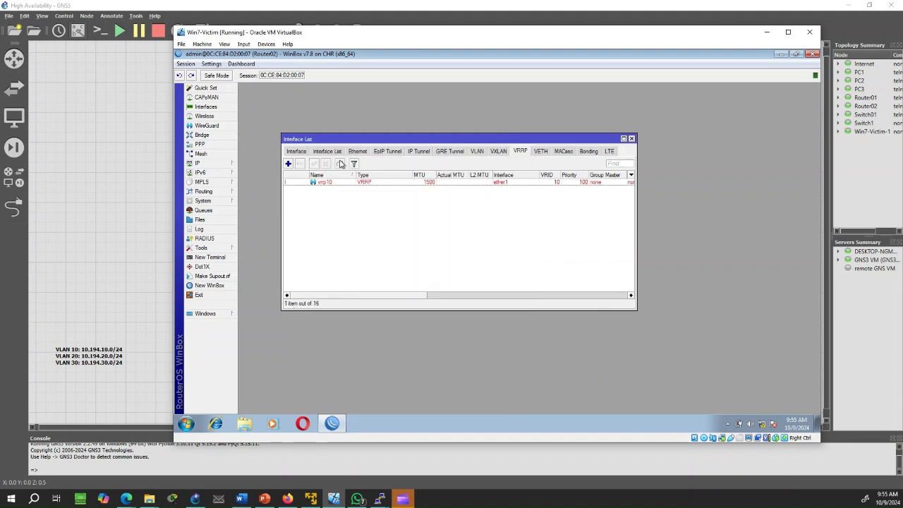
Create a second VRRP interface, vrrp20, with VRID 20
click(288, 164)
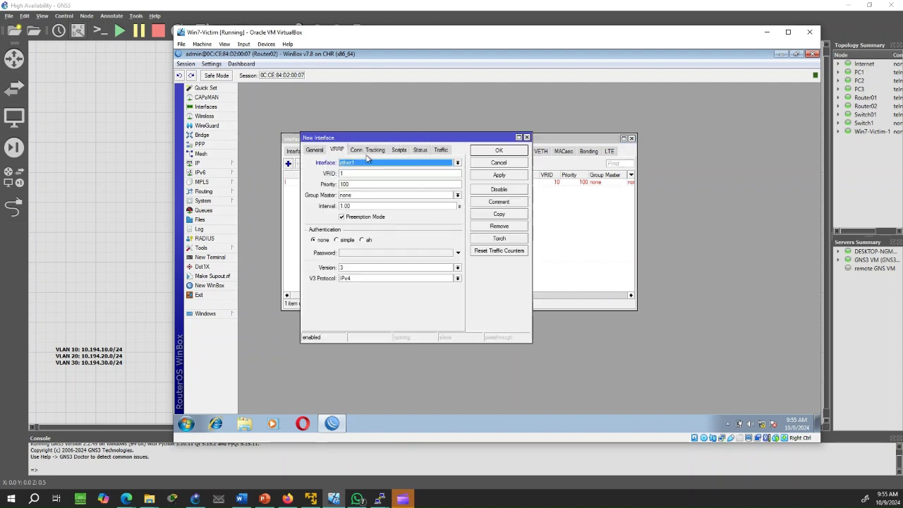
click(322, 153)
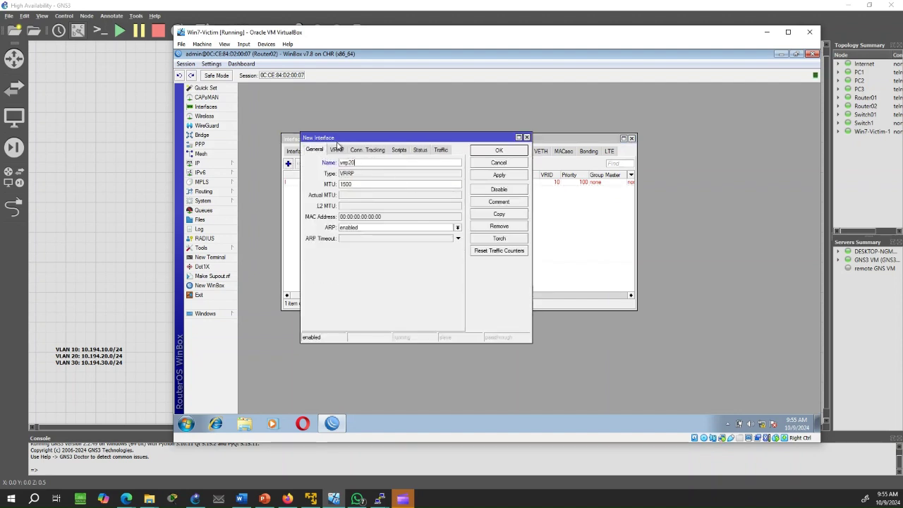
click(337, 151)
click(348, 173)
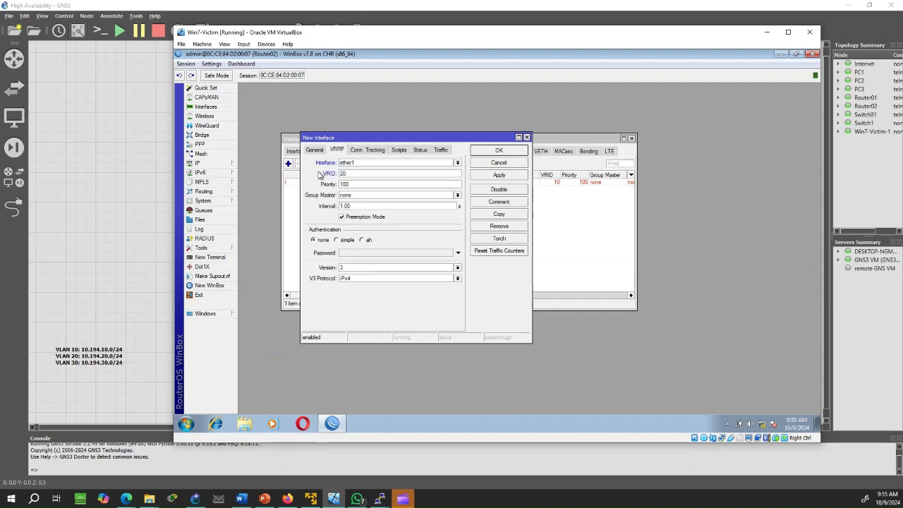
click(505, 176)
click(499, 151)
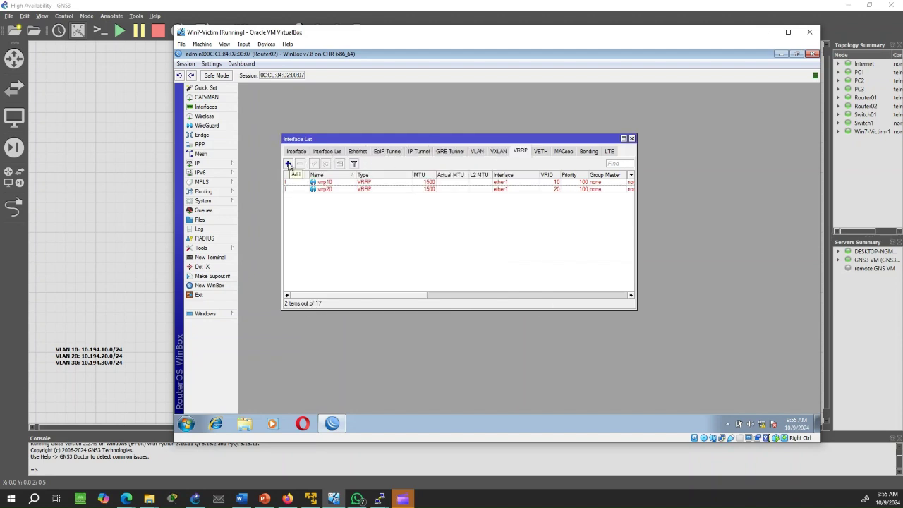
Attach vrrp10 to VLAN10 and vrrp20 to VLAN20
double_click(494, 183)
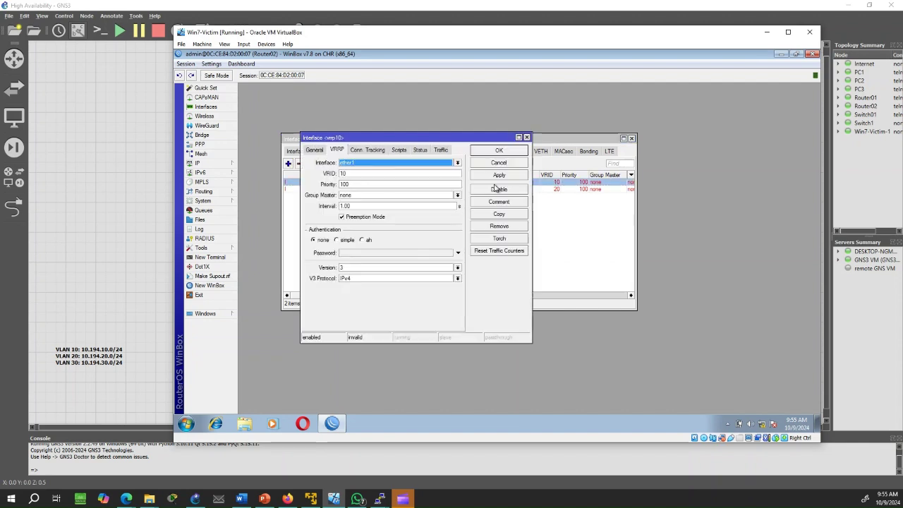
click(385, 164)
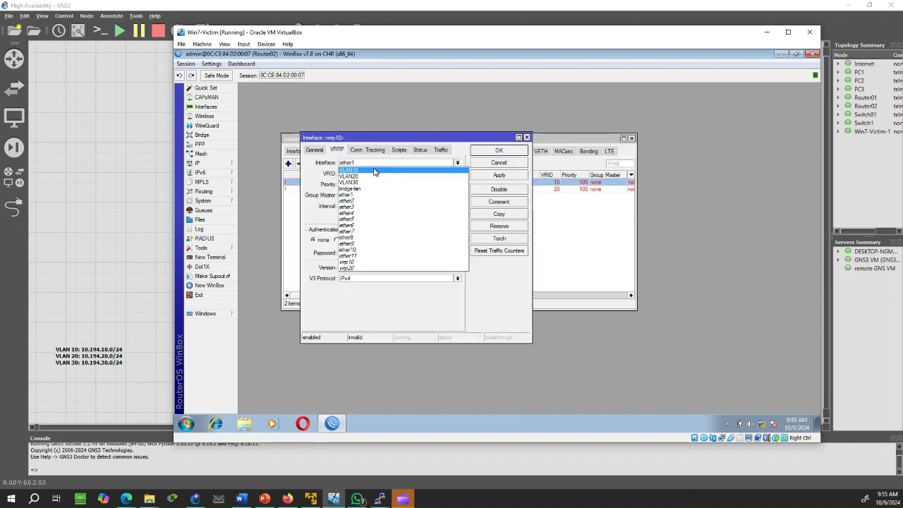
click(377, 172)
click(498, 175)
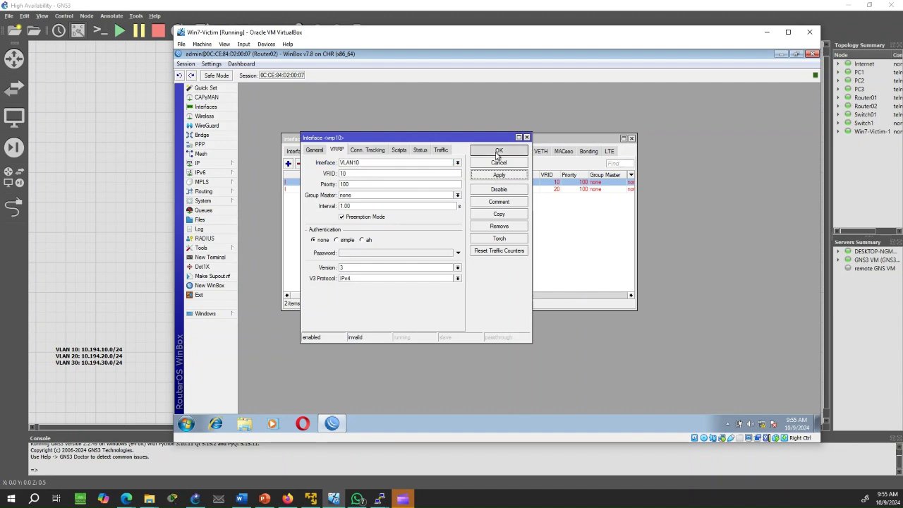
click(498, 150)
double_click(379, 188)
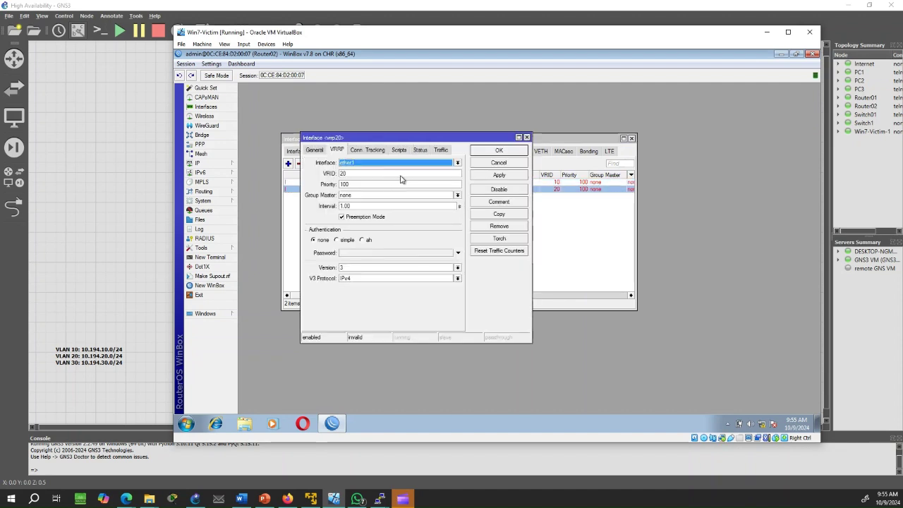
click(426, 168)
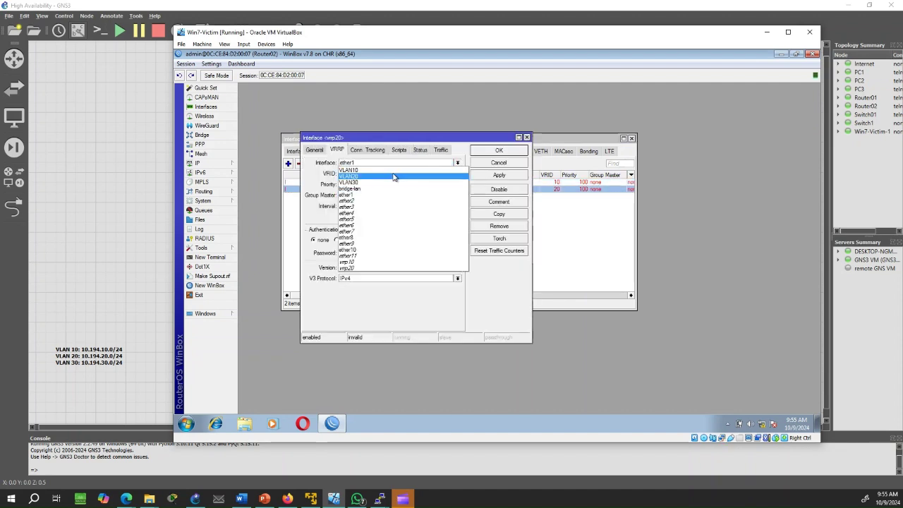
click(394, 174)
click(505, 176)
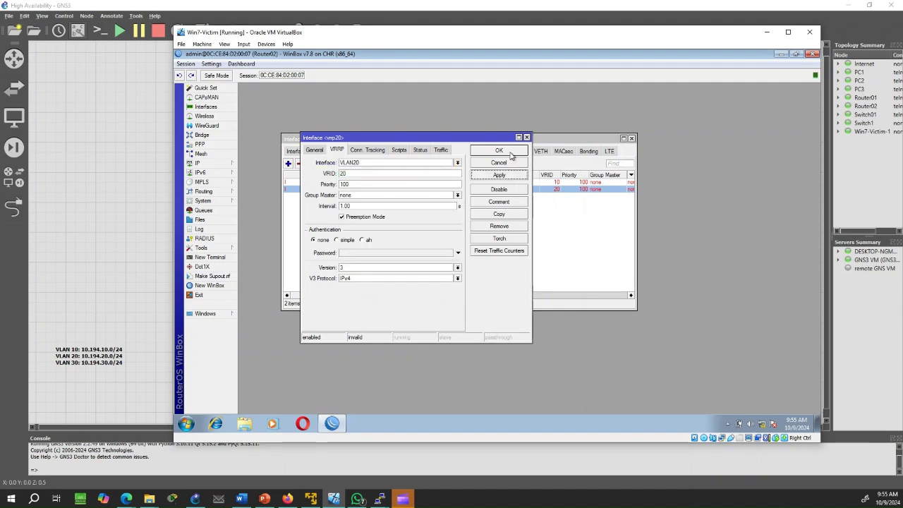
click(511, 151)
Create VRRP interface vrrp30 on VLAN30 with VRID 30
click(288, 163)
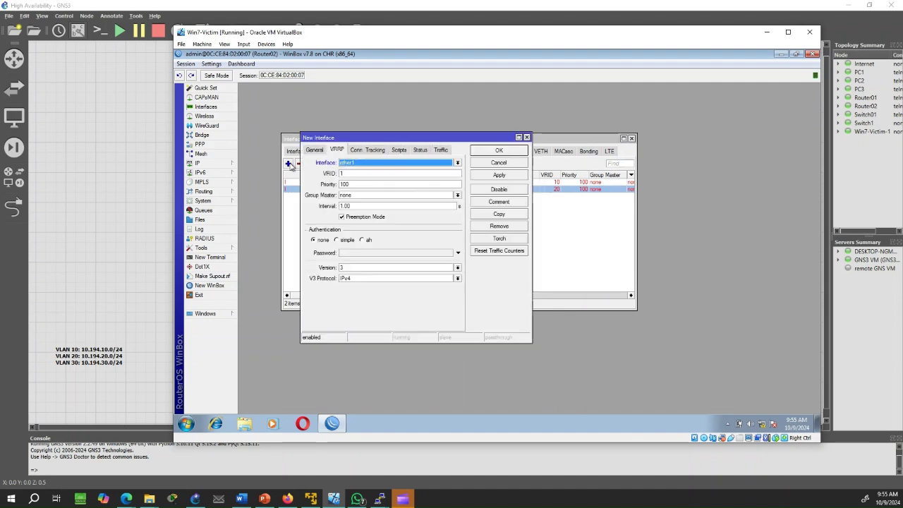
click(315, 149)
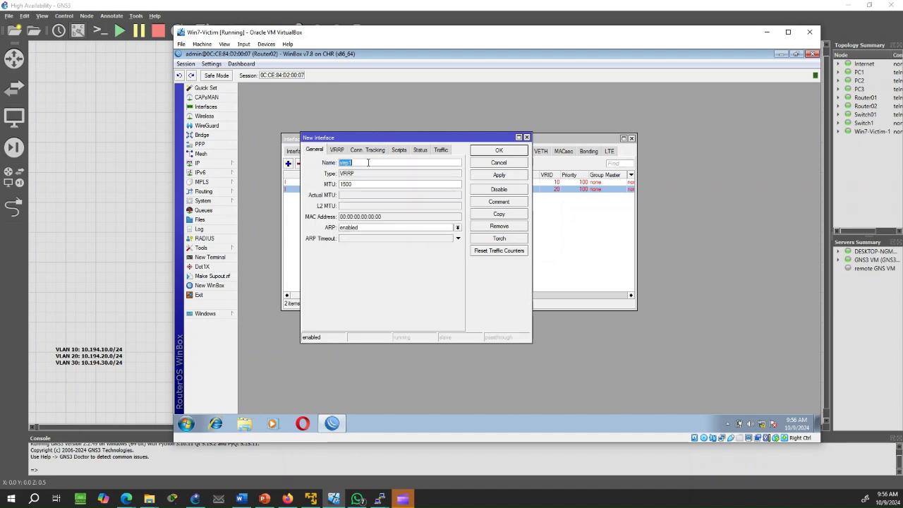
key(BackSpace)
text(30)
click(337, 150)
click(364, 163)
click(360, 181)
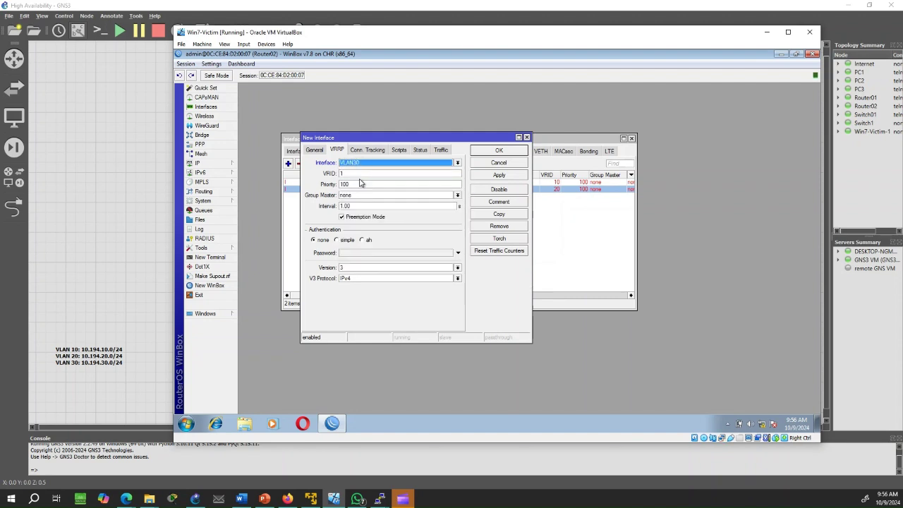
click(353, 174)
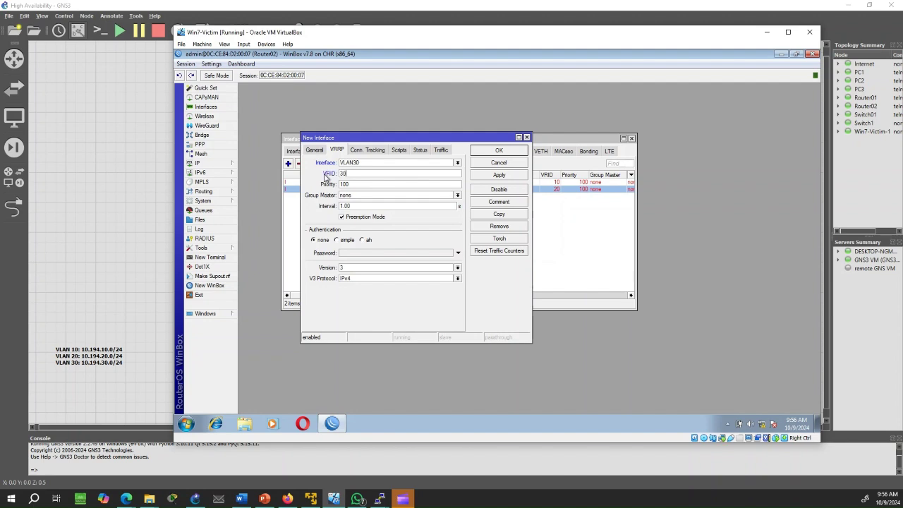
click(513, 177)
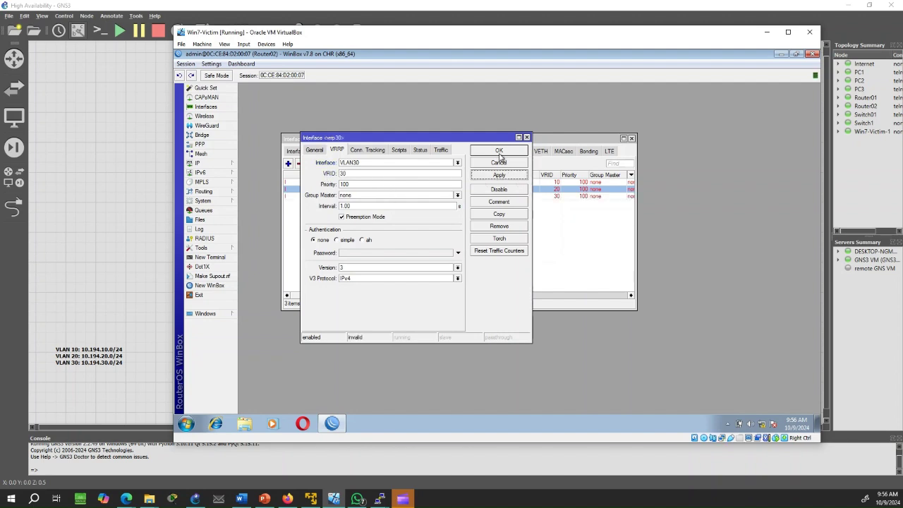
click(499, 151)
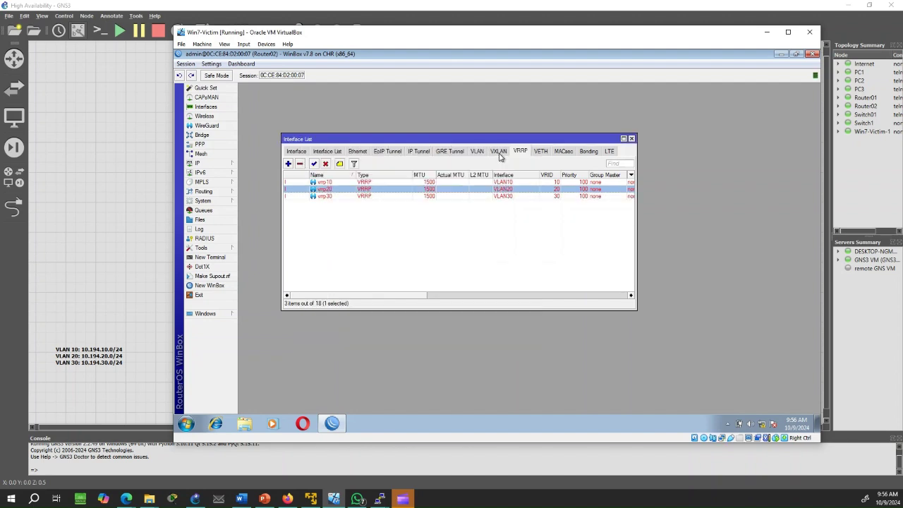
click(237, 167)
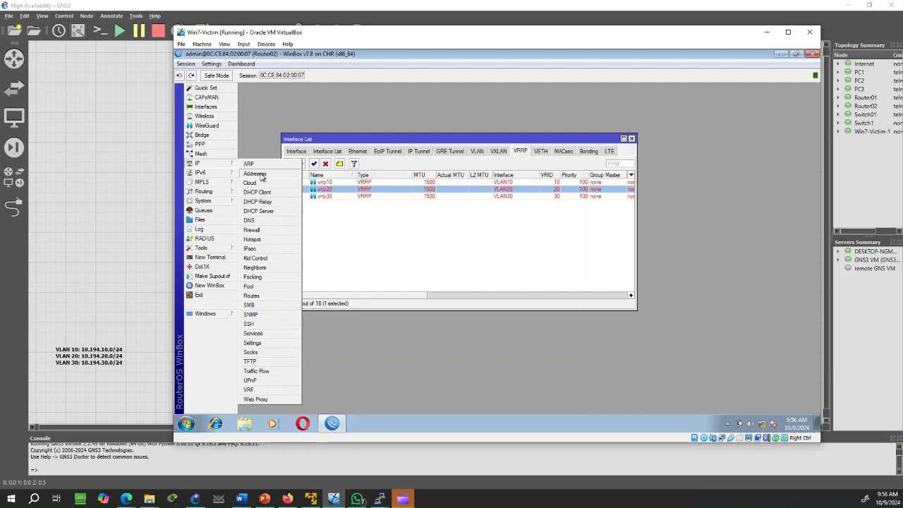
Add the address 10.194.10.1 on vrrp10 to Router02
click(261, 176)
click(396, 164)
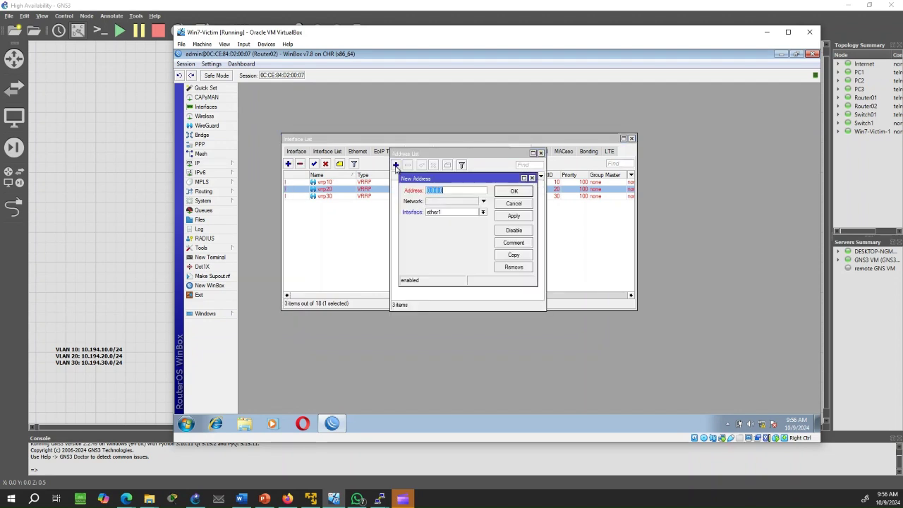
text(10.19)
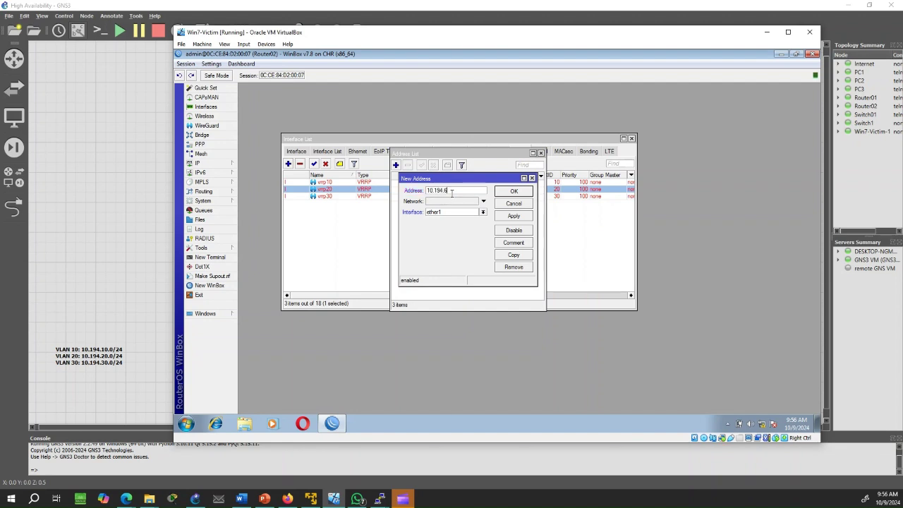
text(4.10.1/32)
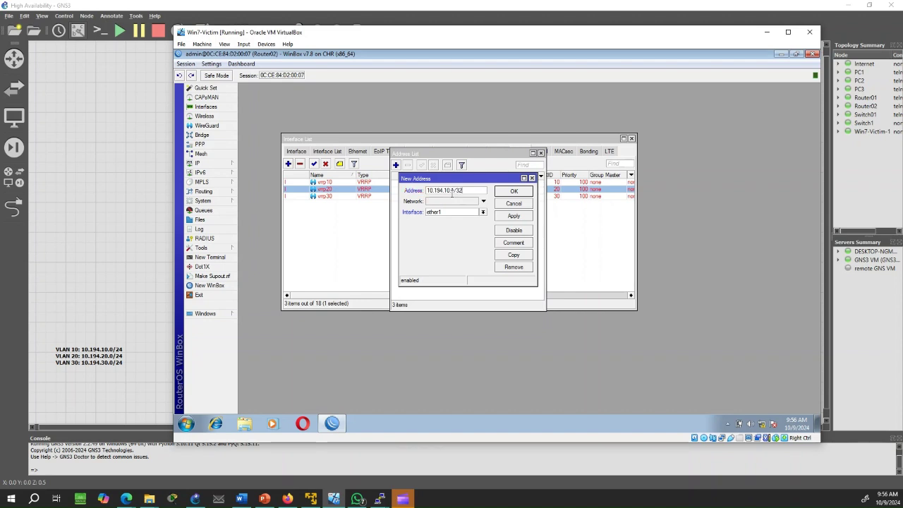
click(460, 213)
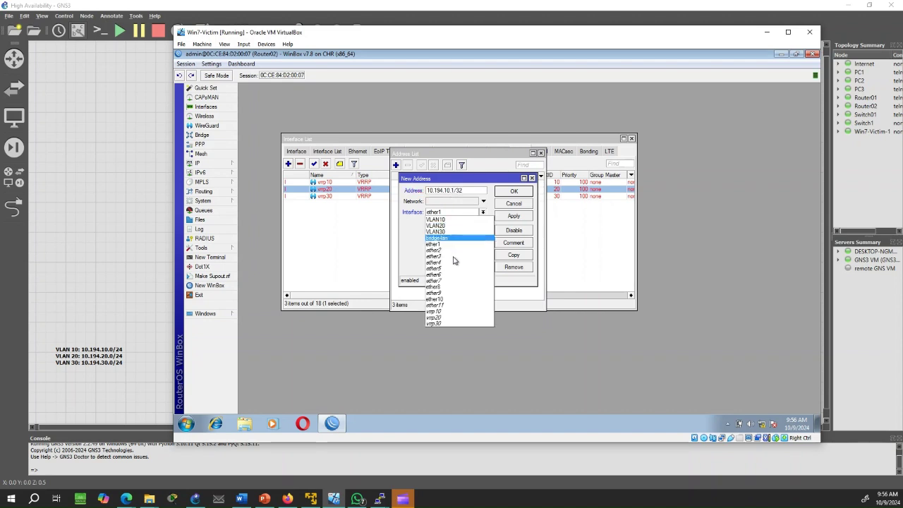
click(451, 311)
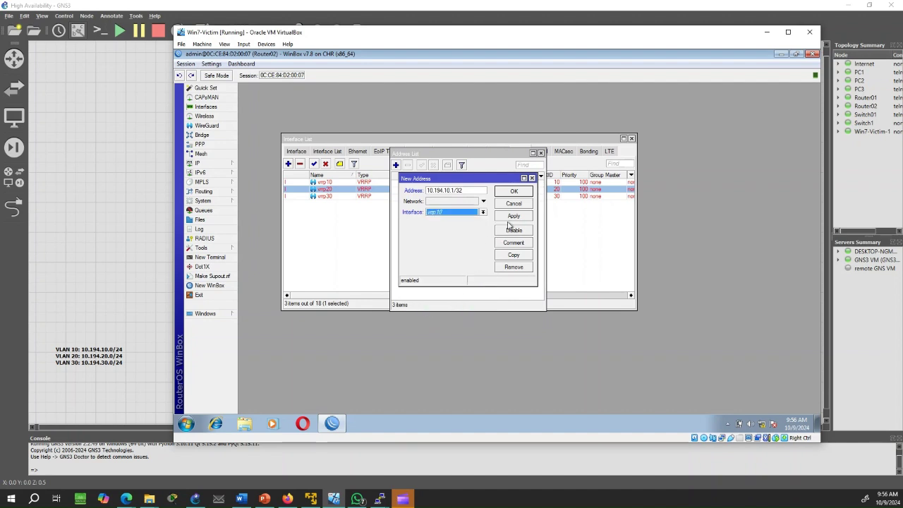
click(514, 217)
click(515, 192)
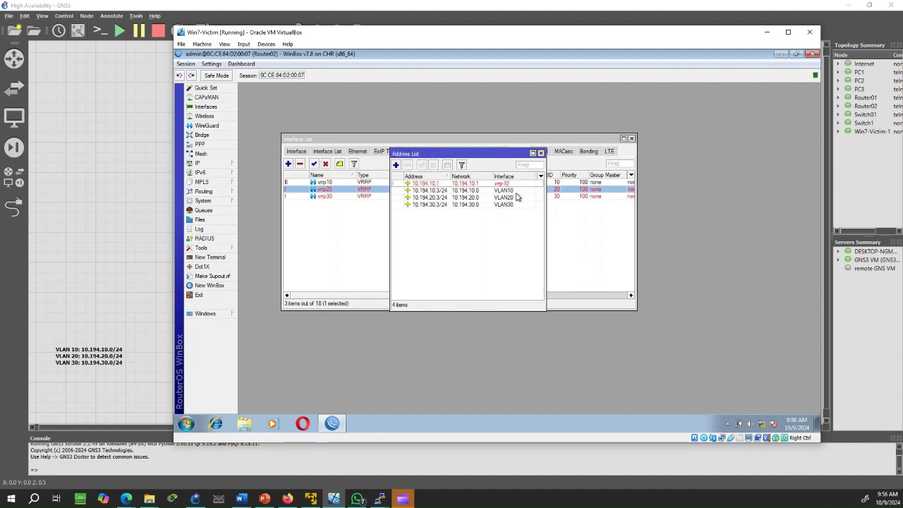
Add the address 10.194.20.1 on vrrp20
click(396, 165)
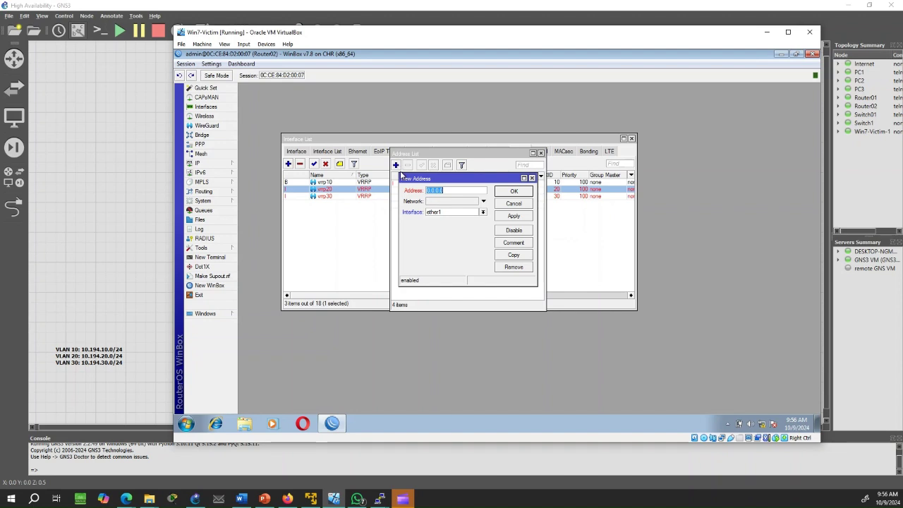
text(10)
text(.194.20.1/32)
click(451, 213)
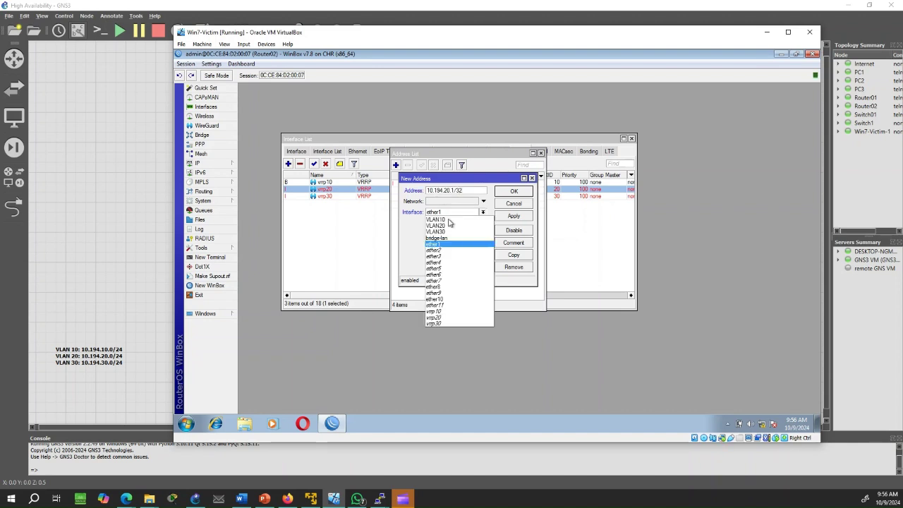
click(452, 317)
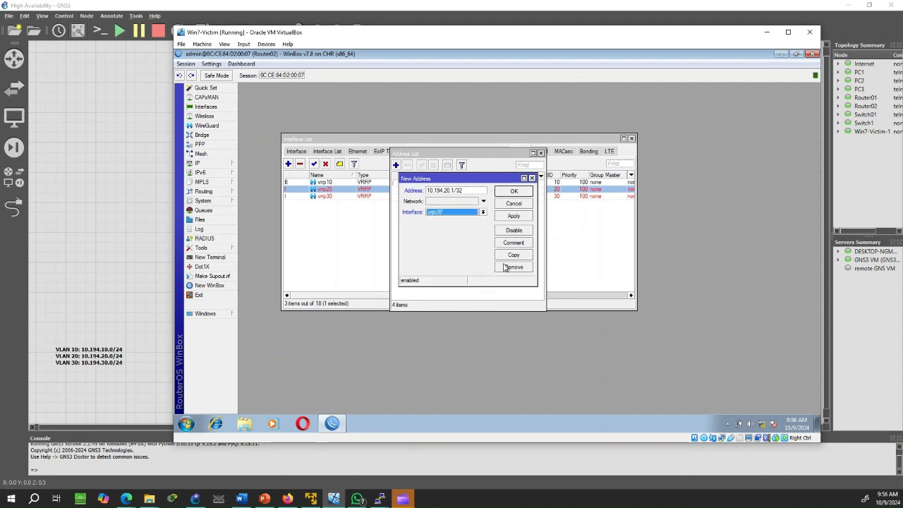
click(514, 216)
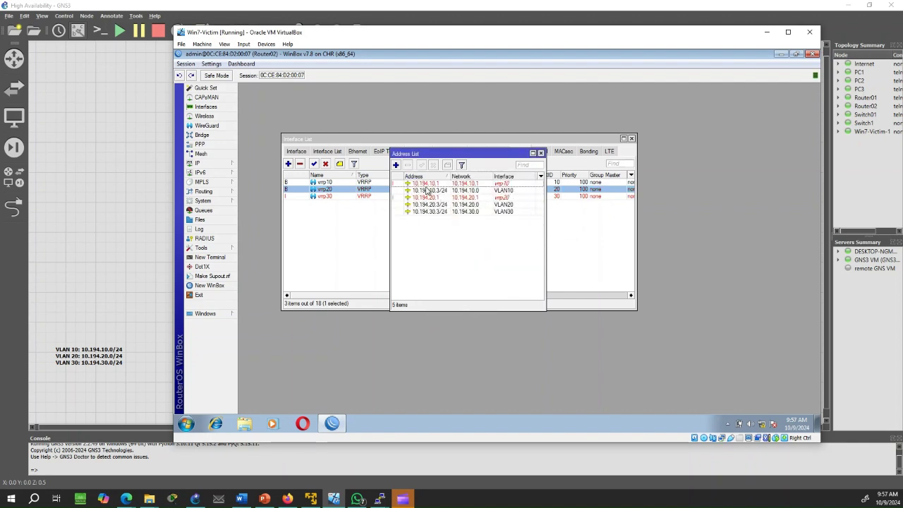
Add 10.194.30.1/32 on vrrp30 and close the address list
click(396, 165)
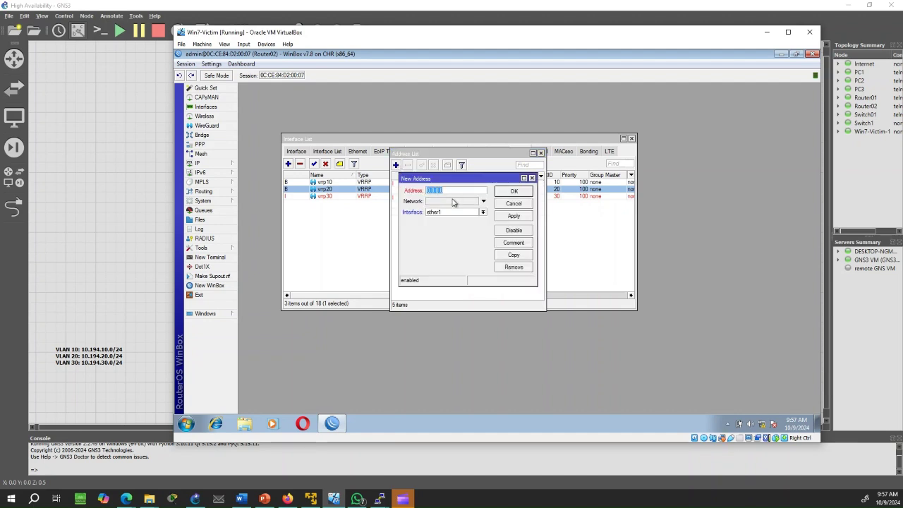
text(1)
text(0.194.30.1/32)
click(452, 212)
click(451, 323)
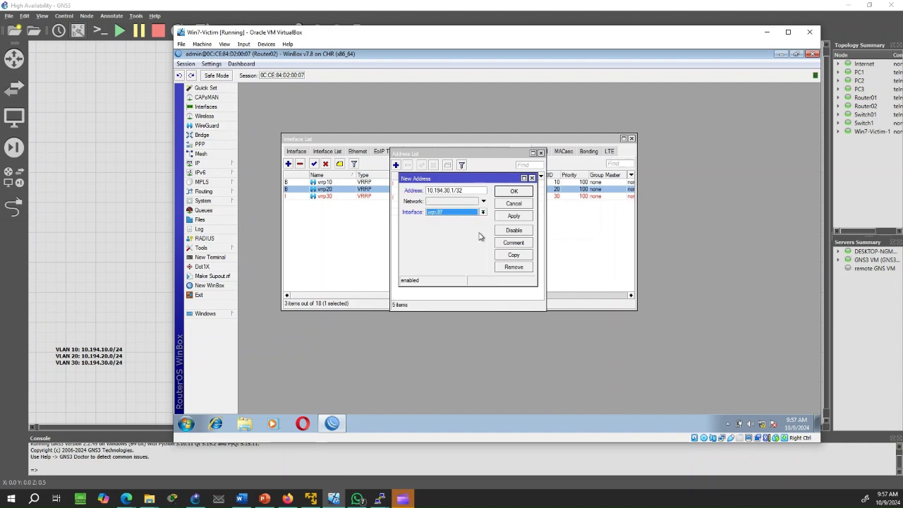
click(513, 217)
click(516, 196)
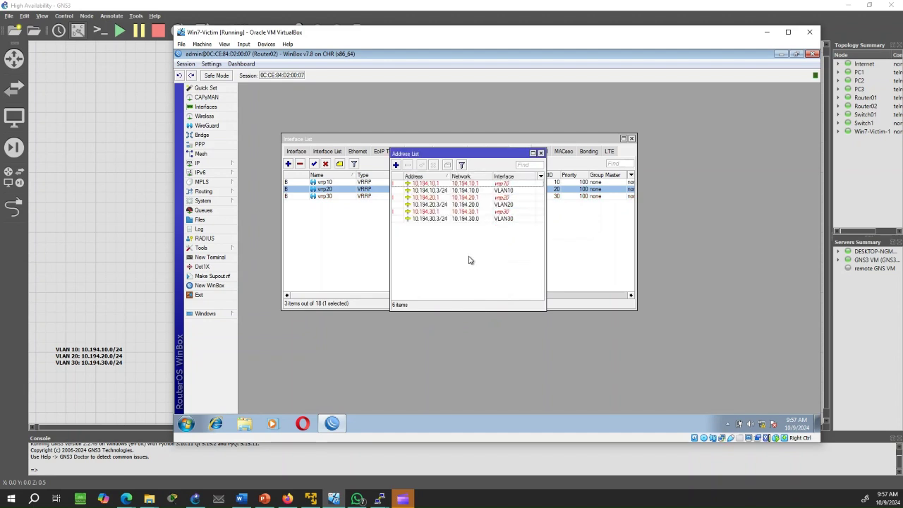
key(Escape)
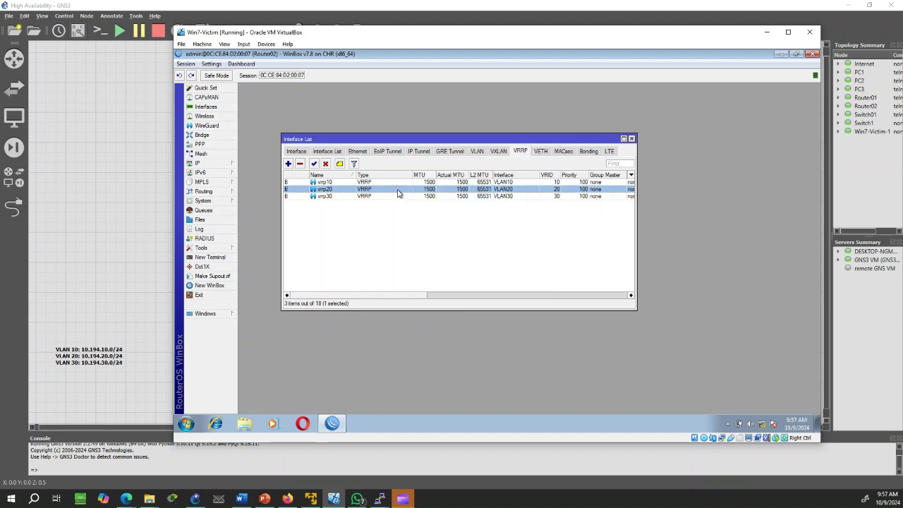
Glance at vrrp10's settings, then delete the Router01–Switch01 link in GNS3
double_click(382, 182)
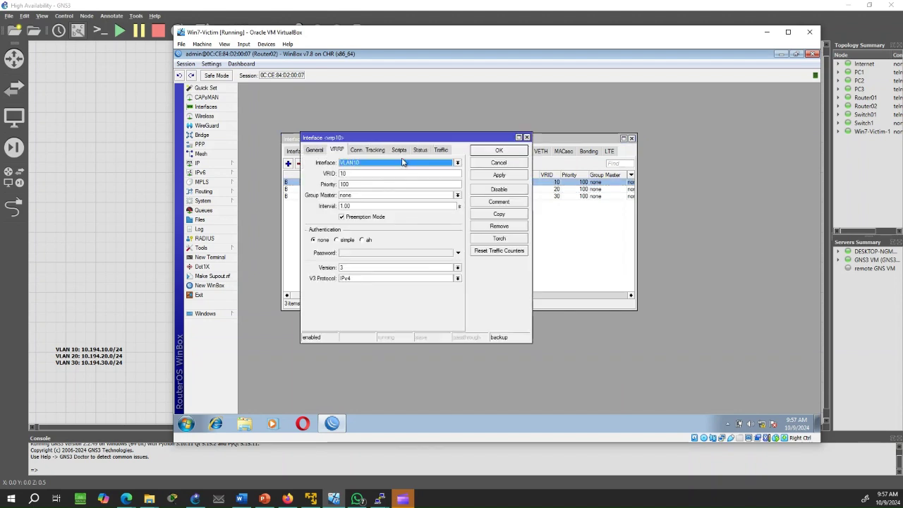
click(527, 138)
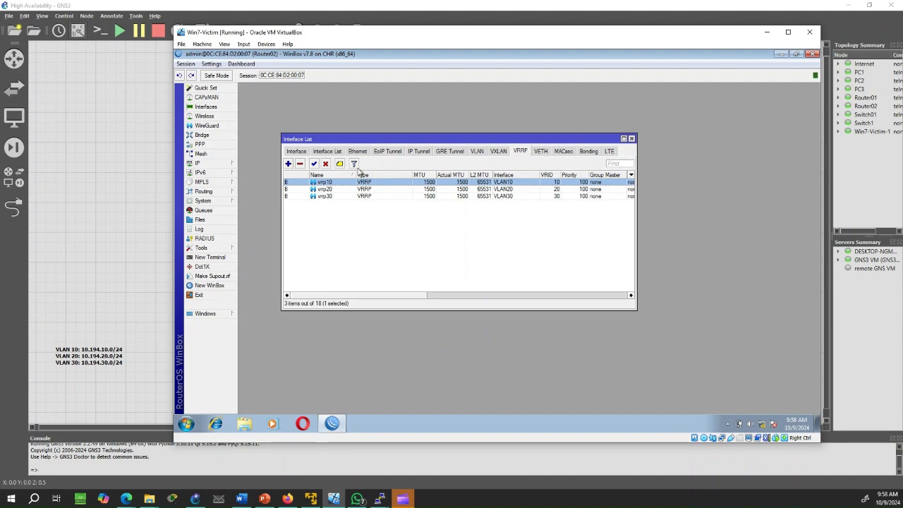
click(767, 32)
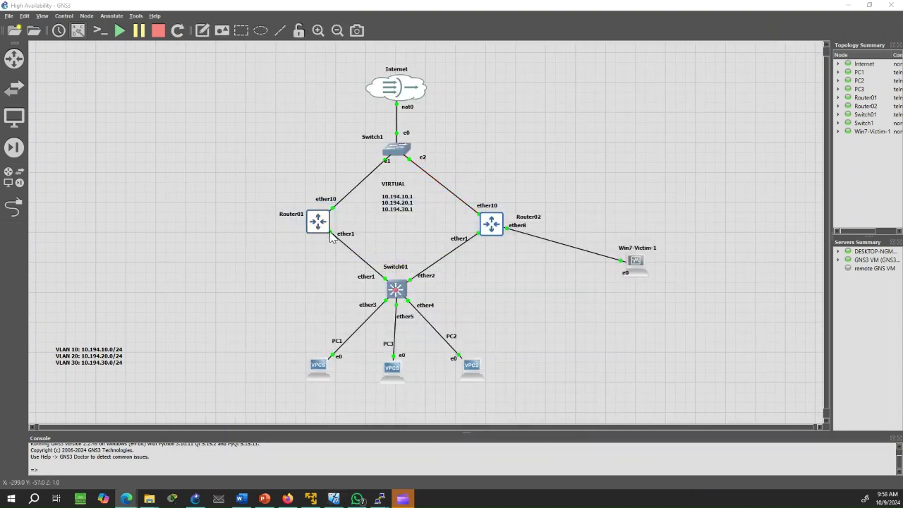
right_click(355, 257)
click(385, 304)
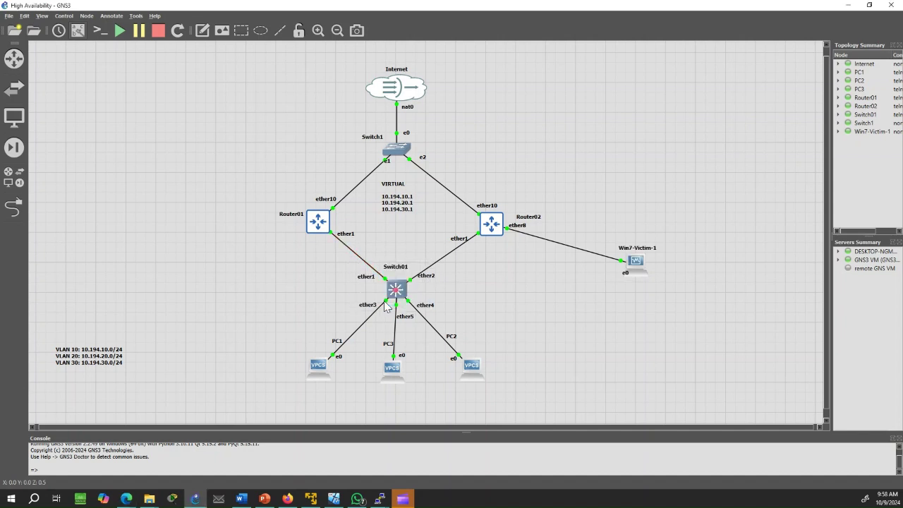
click(408, 498)
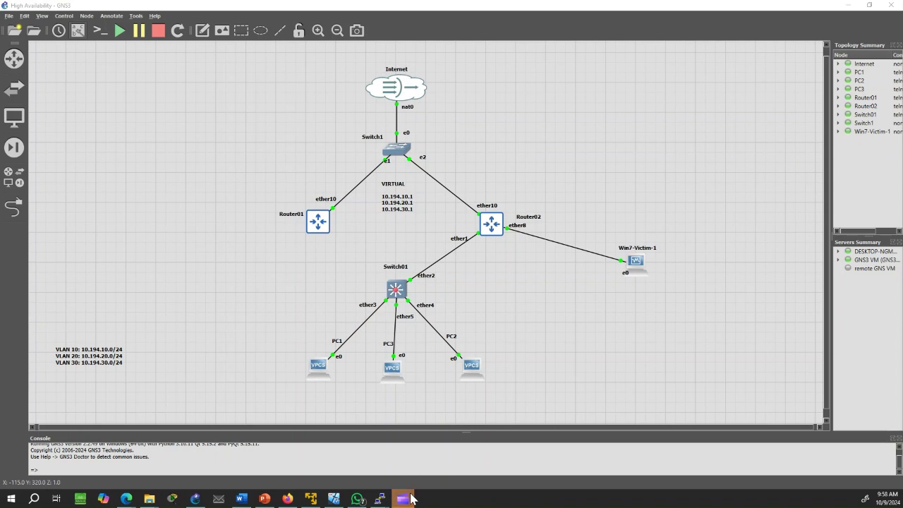
Return to WinBox, confirm vrrp10–30 are master, and review Router02's IP addresses
click(334, 500)
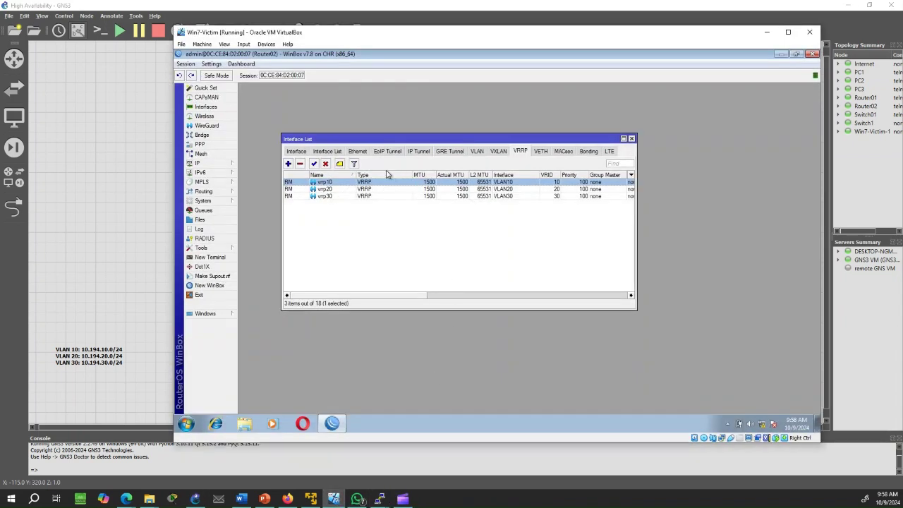
click(212, 163)
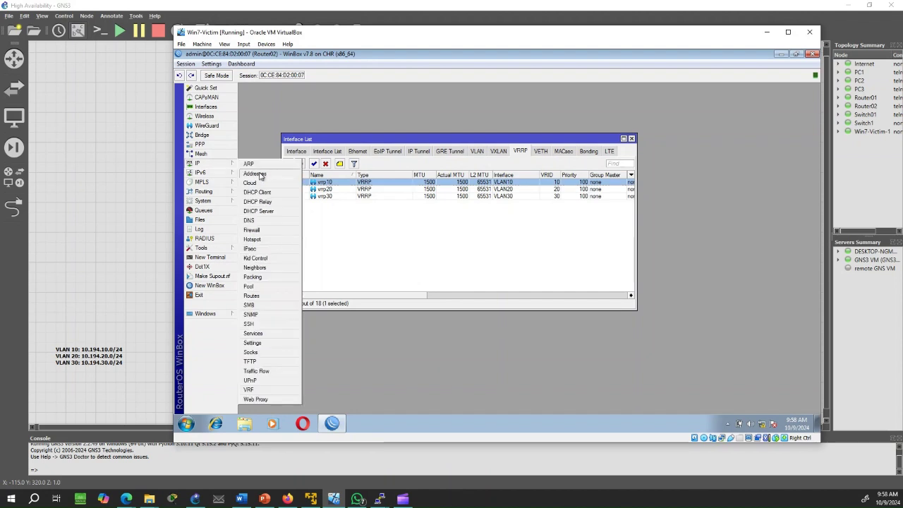
click(257, 174)
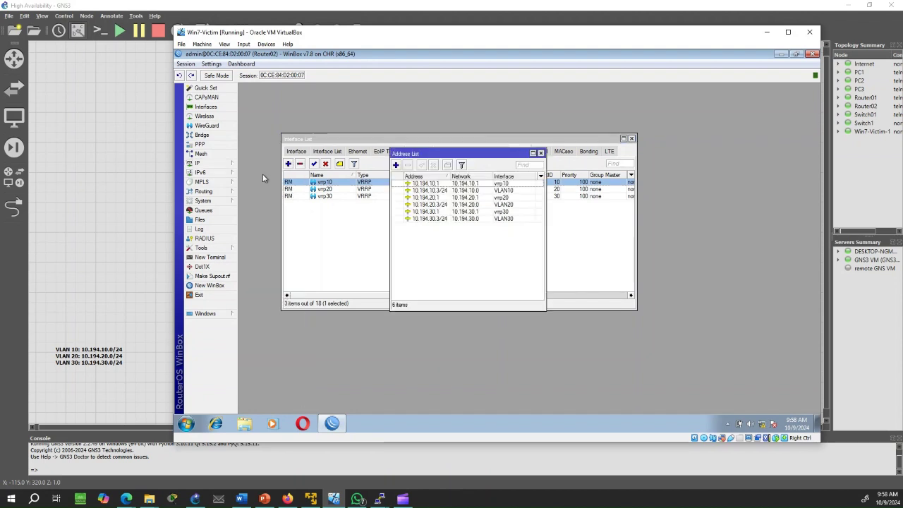
click(540, 153)
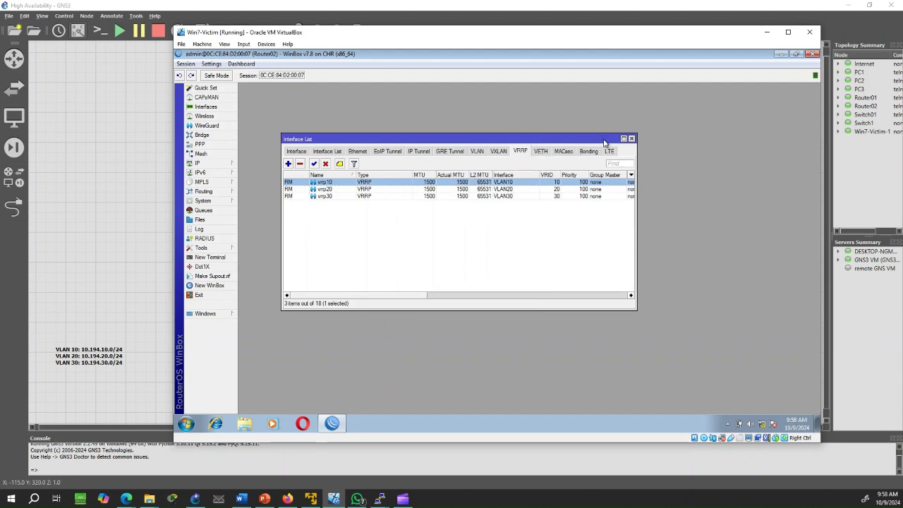
Link Router01 back to Switch01 port ether2 in GNS3, then return to WinBox
click(768, 33)
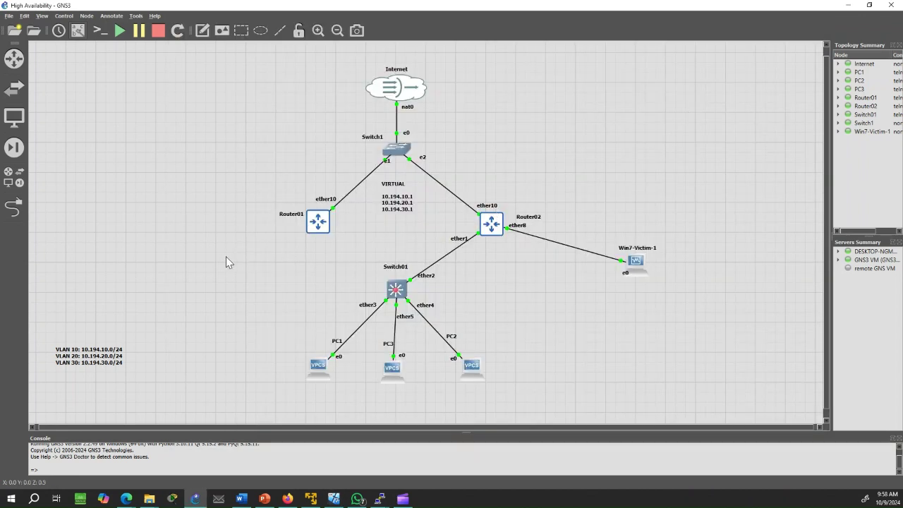
click(14, 206)
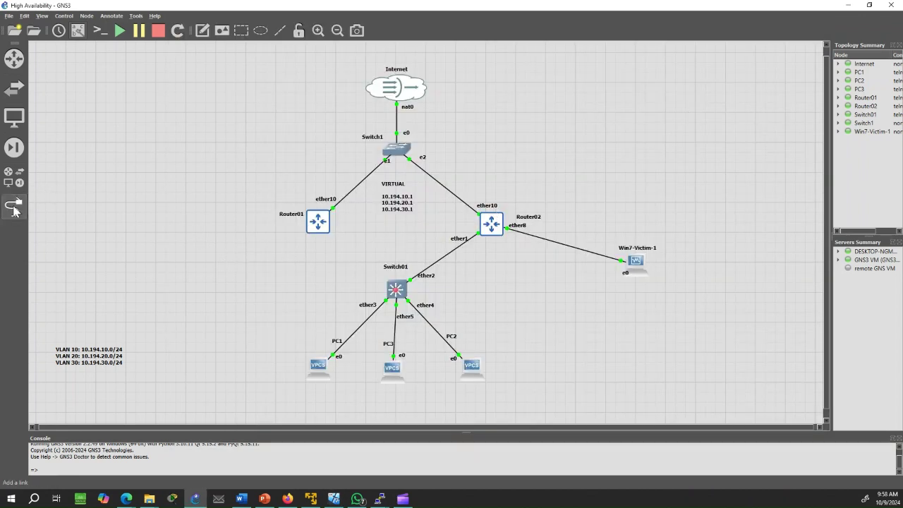
click(314, 222)
click(340, 237)
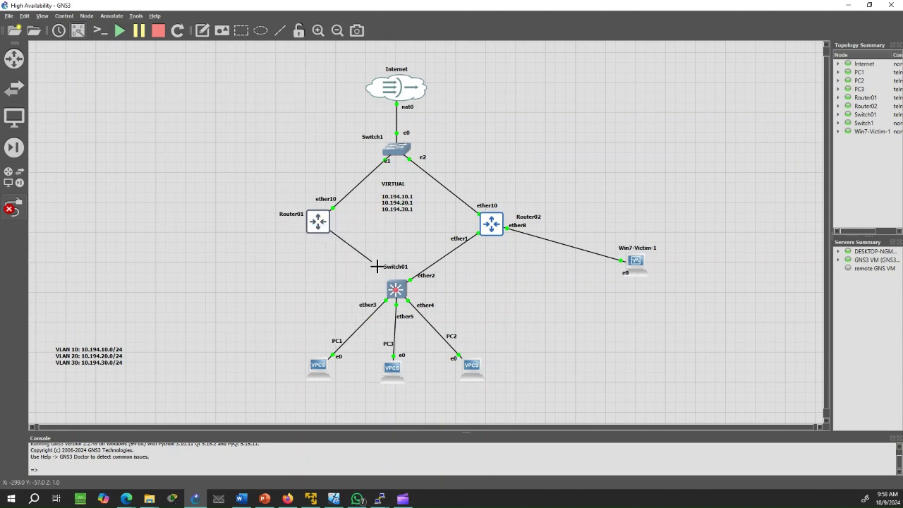
click(396, 289)
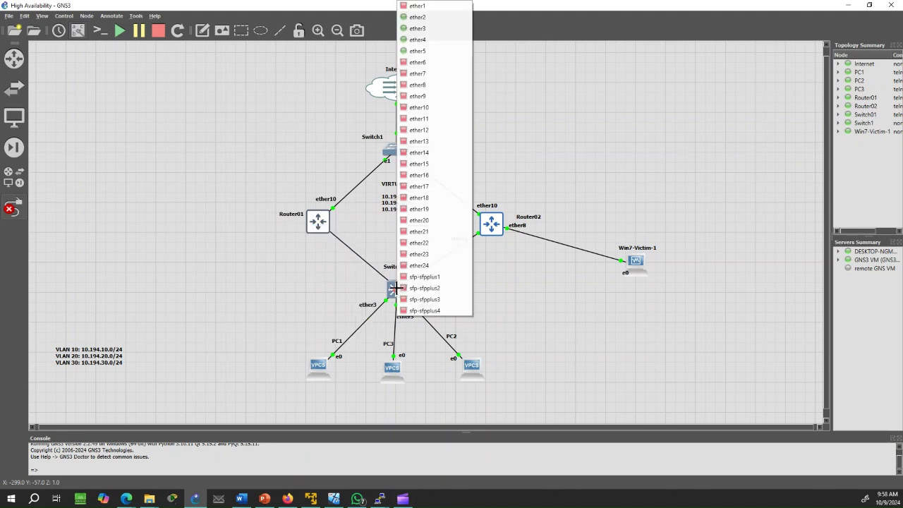
click(431, 16)
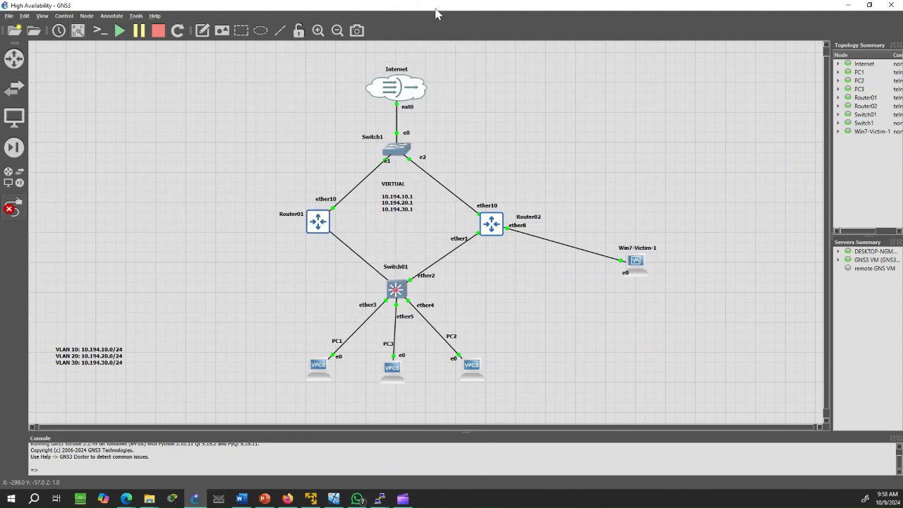
click(332, 499)
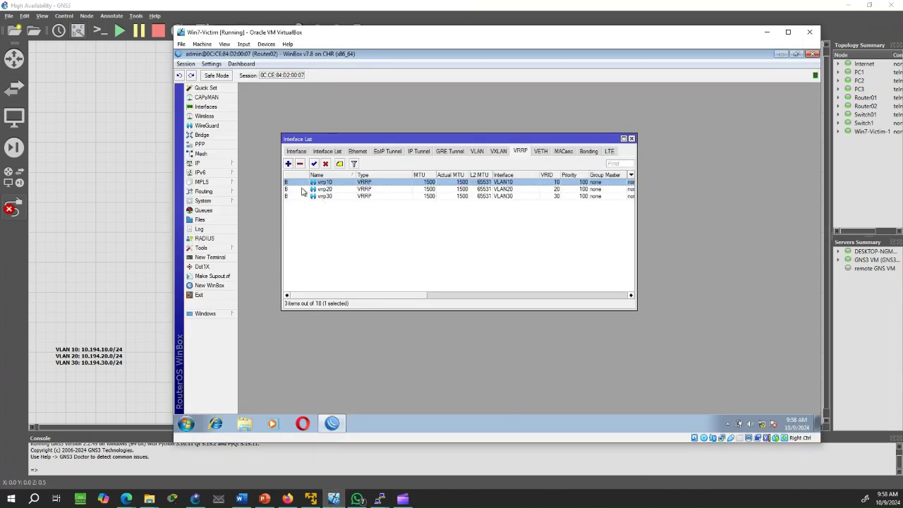
Open vrrp10's settings to confirm priority 100, then close them
double_click(345, 185)
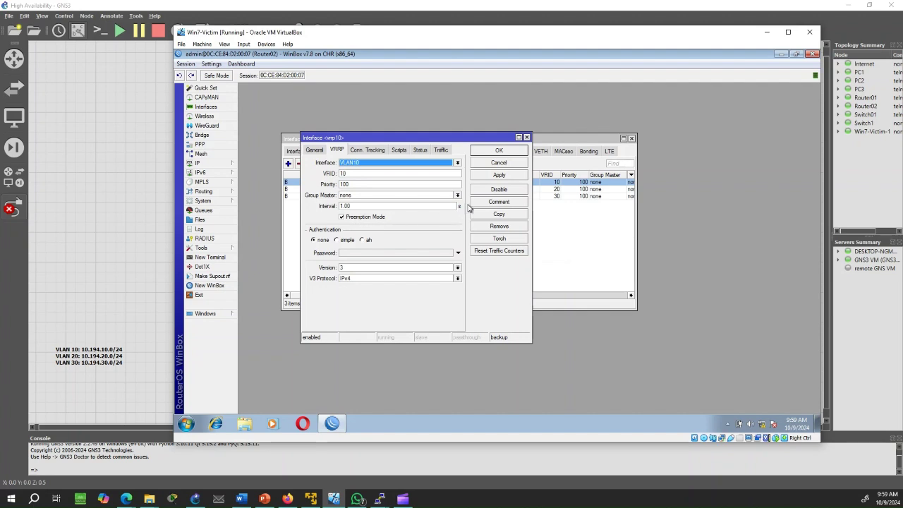
click(499, 153)
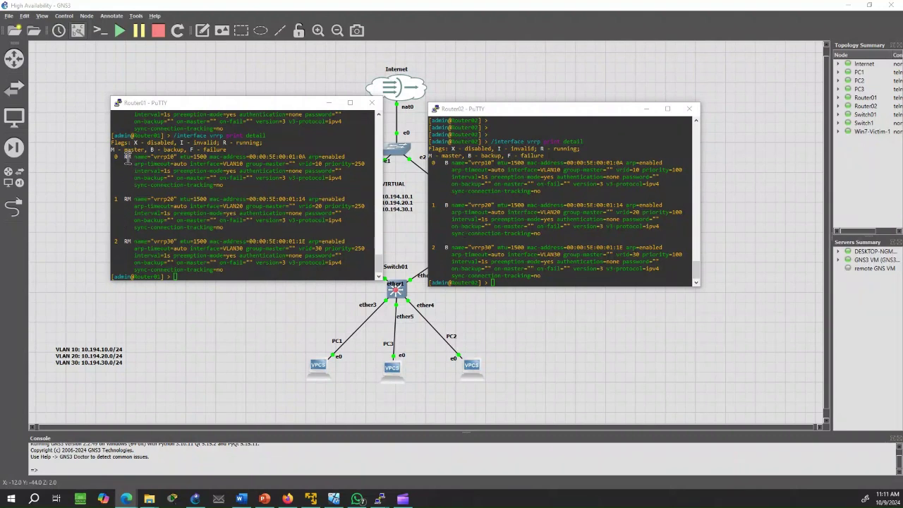
Compare the VRRP priorities in both consoles: Router01 at 250, Router02 at 100
double_click(359, 248)
double_click(359, 207)
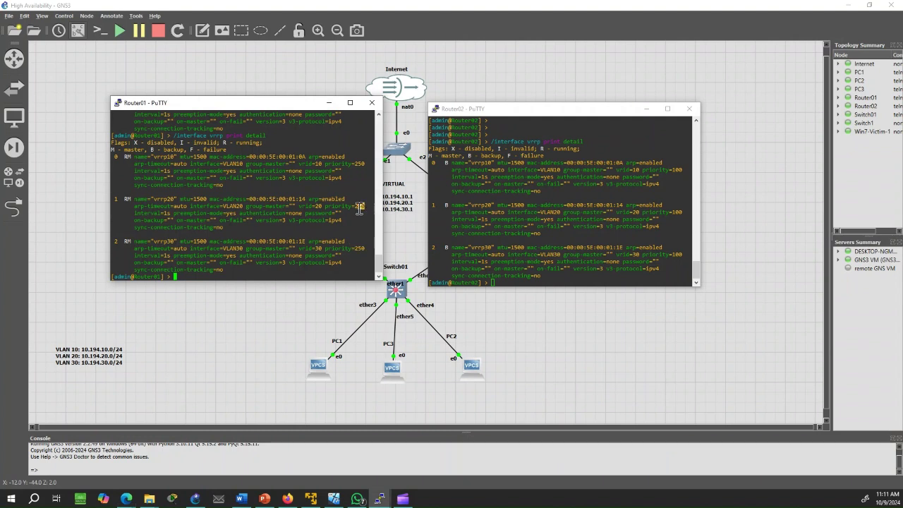
drag(365, 163, 347, 164)
double_click(681, 254)
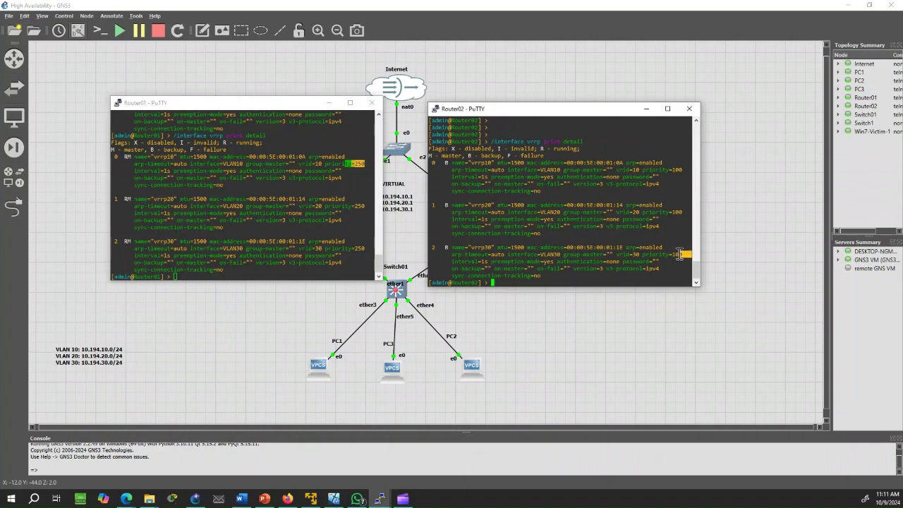
click(683, 213)
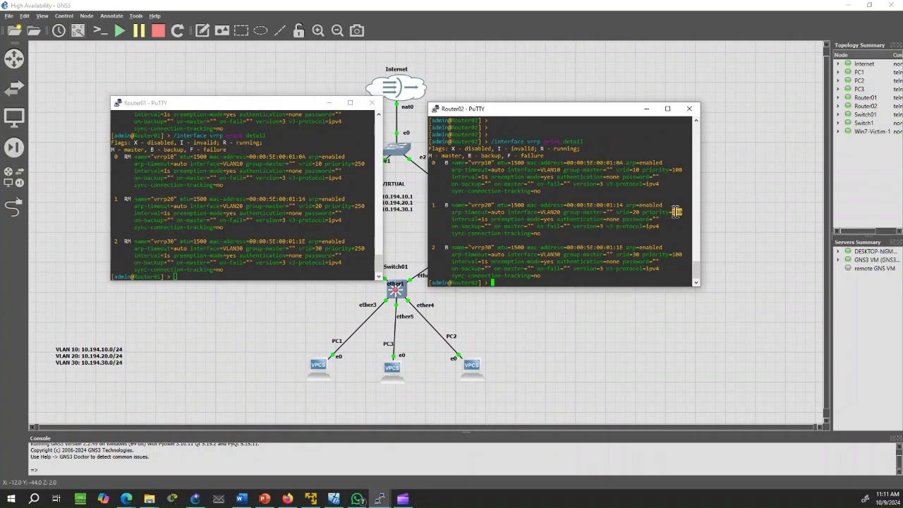
drag(691, 170, 671, 170)
double_click(682, 211)
Set Router01's VLAN20 VRRP priority to 100 on entry 1, then list VRRP status to confirm backup
click(233, 256)
key(Up)
key(Up)
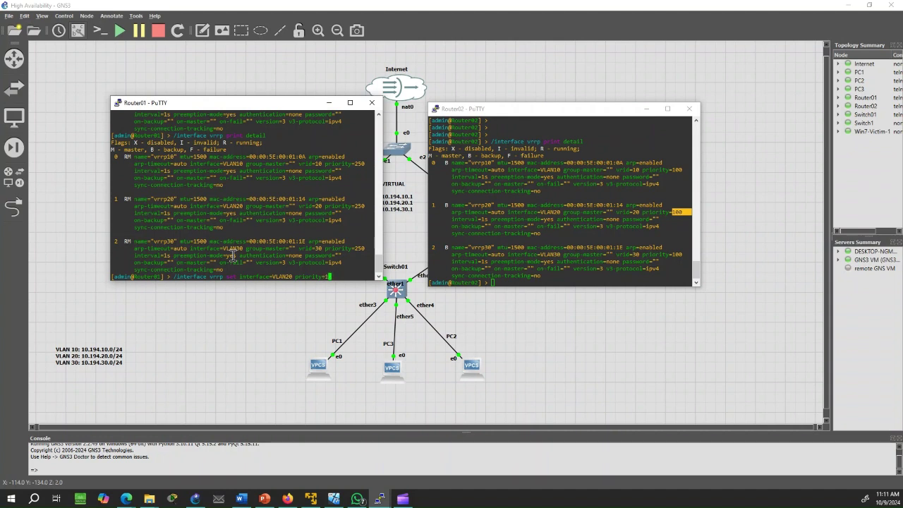
key(Return)
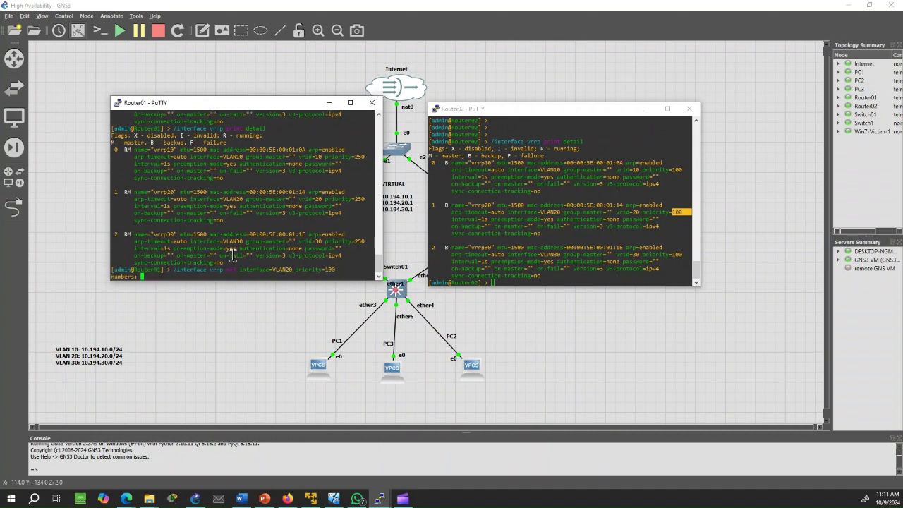
key(Return)
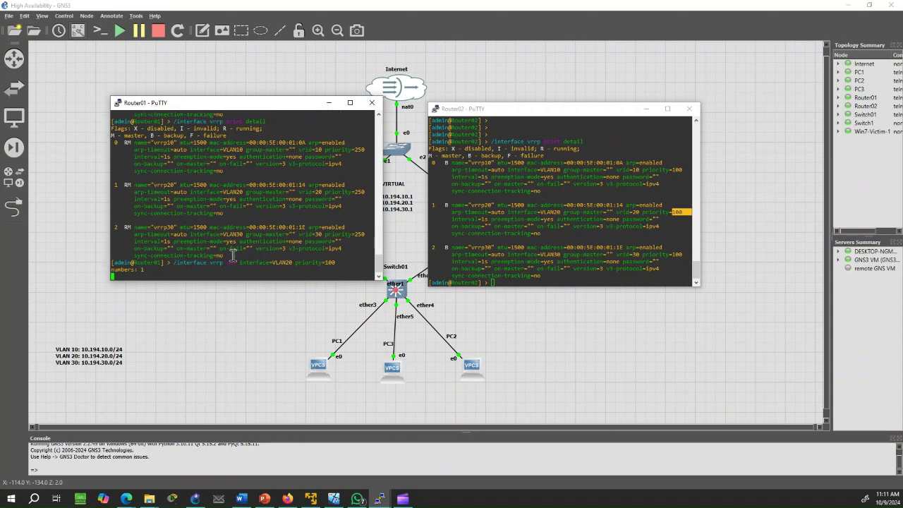
key(Up)
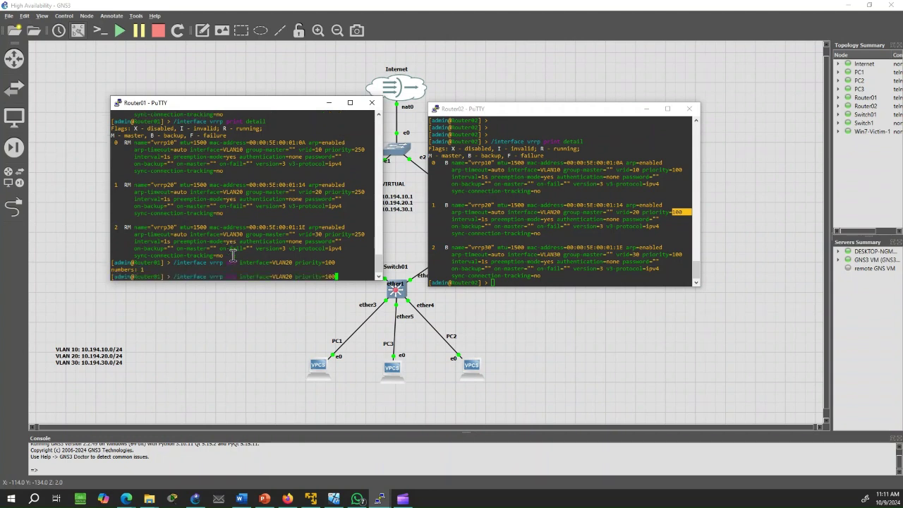
key(Up)
key(Return)
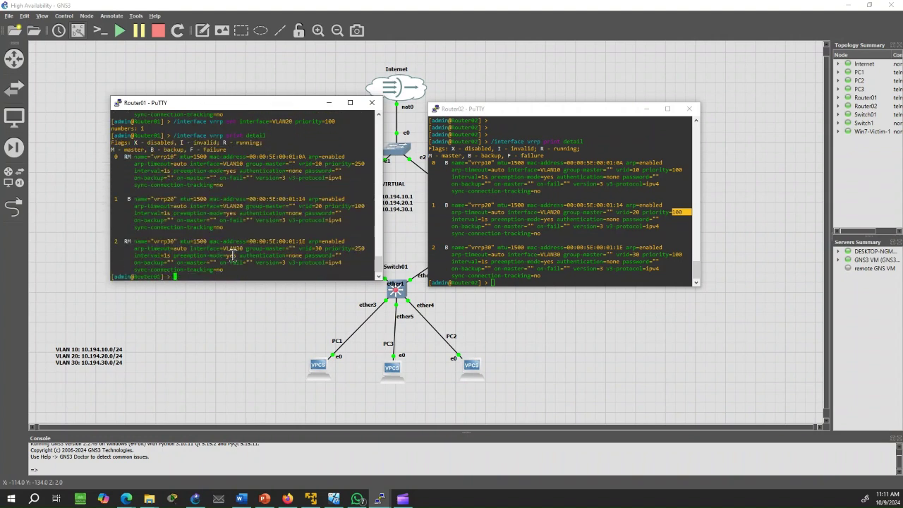
click(643, 264)
Set Router02's VLAN20 VRRP entry 1 to priority 250 and confirm vrrp20 runs as master
key(Up)
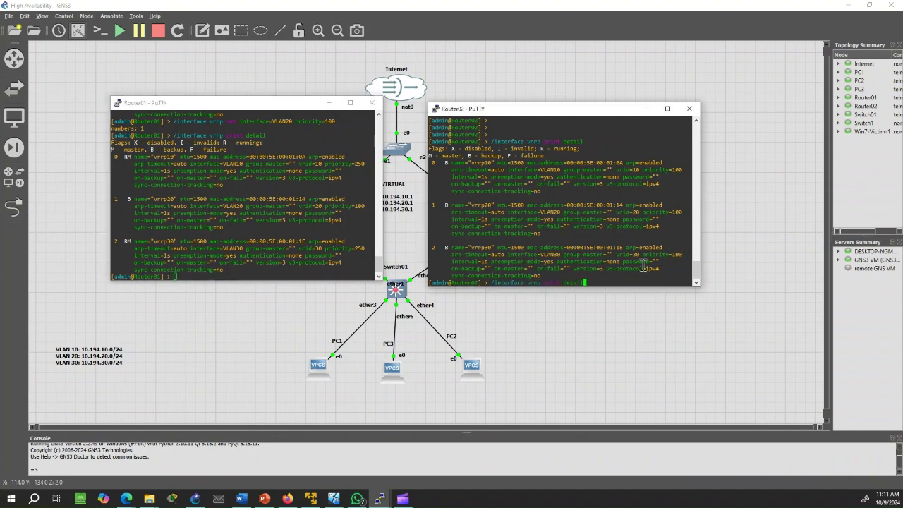
key(Return)
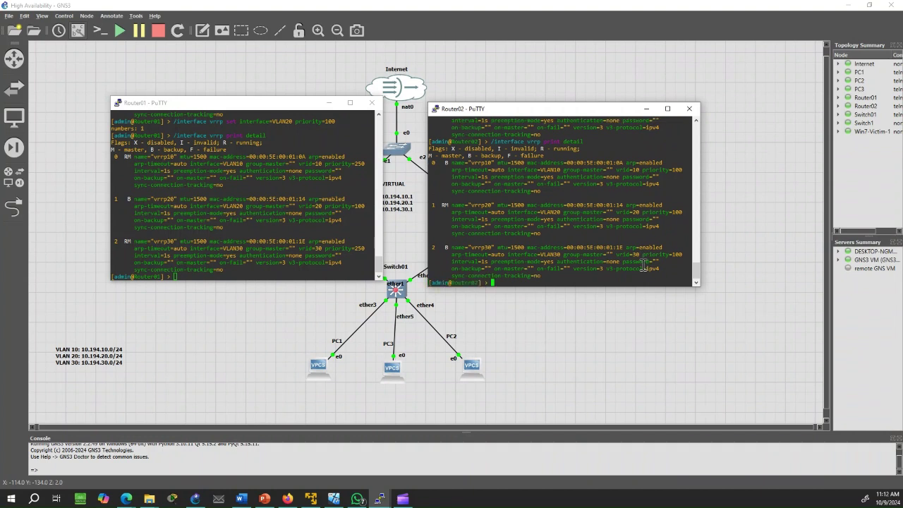
key(Up)
key(Up)
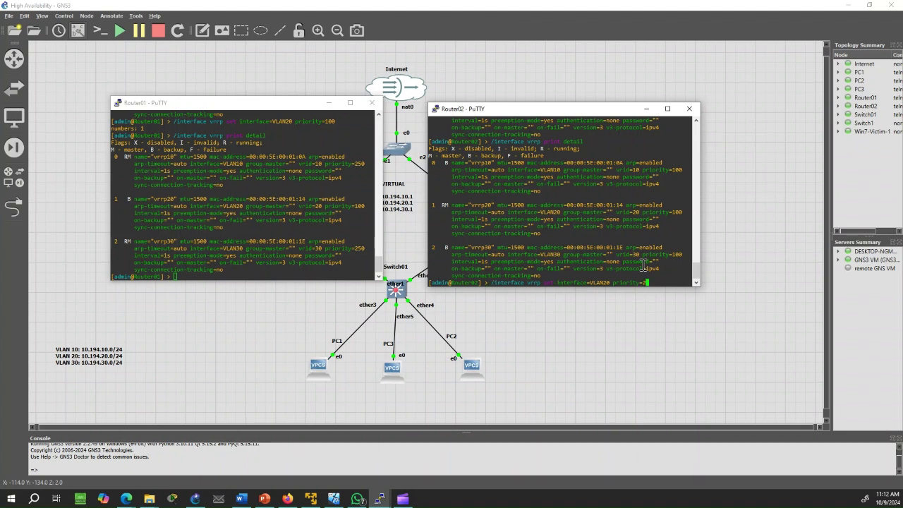
key(Return)
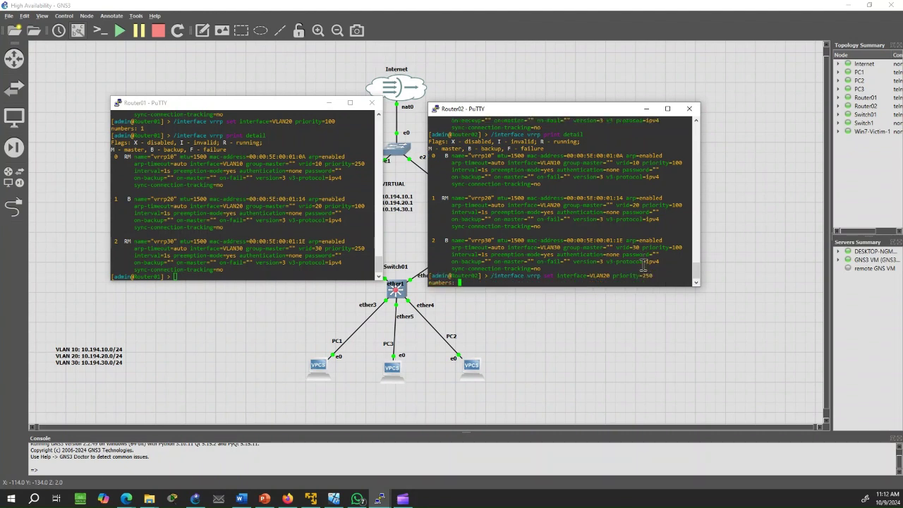
key(Return)
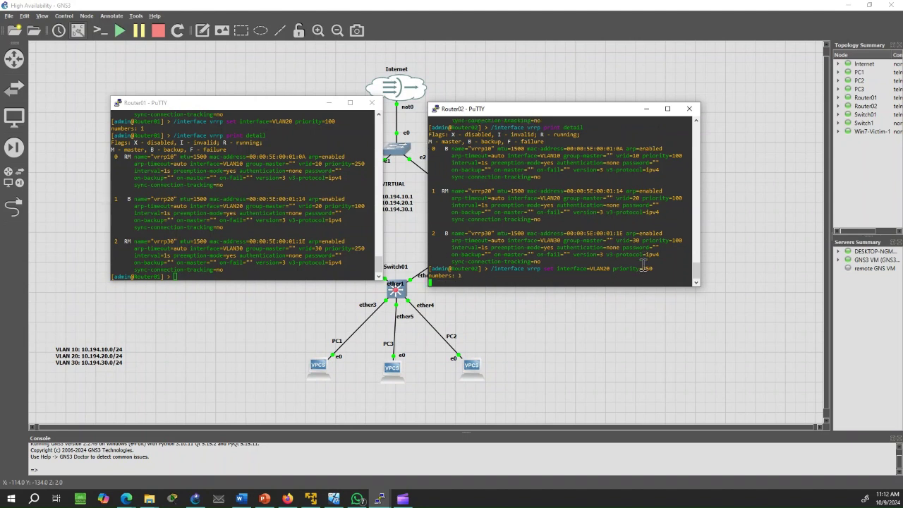
key(Up)
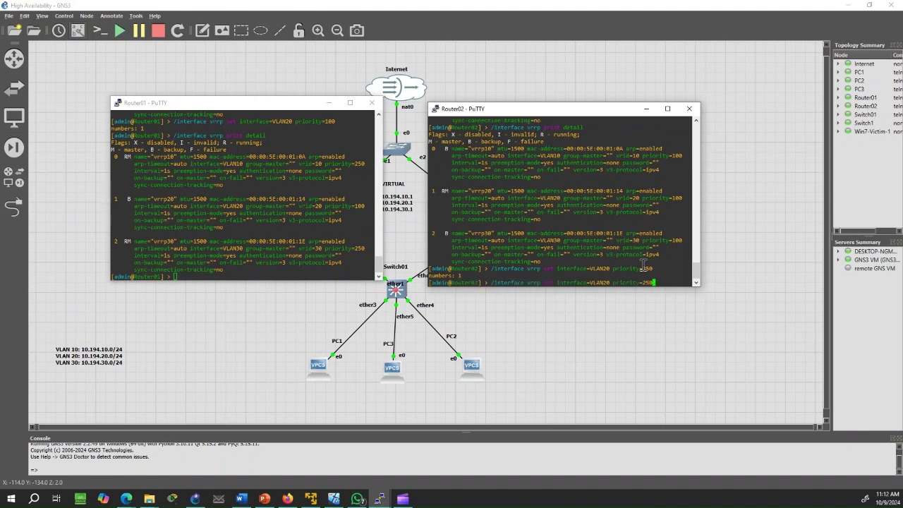
key(Up)
key(Return)
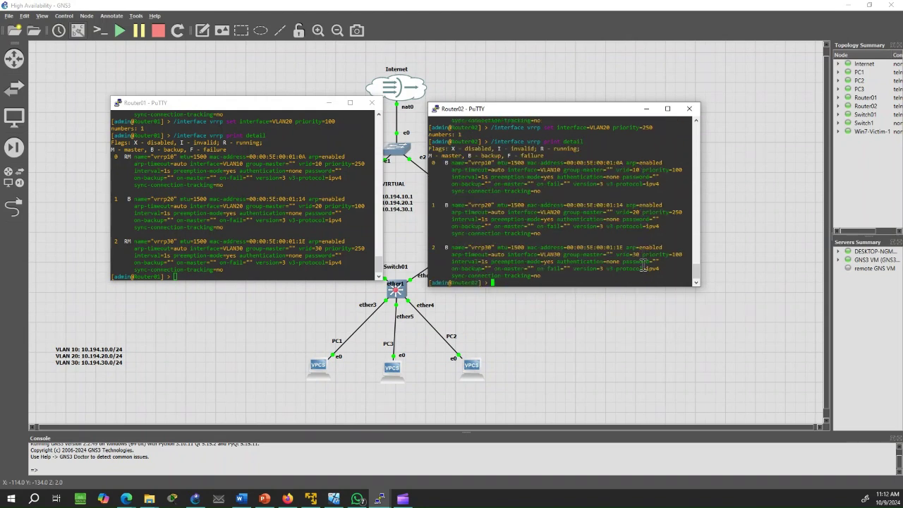
key(Up)
key(Return)
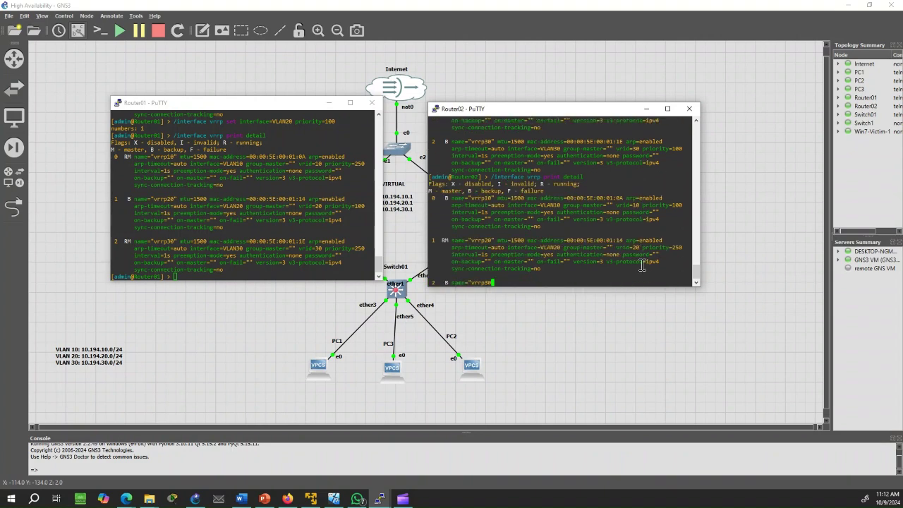
List Router01's VRRP status with /interface vrrp print detail
click(290, 261)
key(Up)
key(Return)
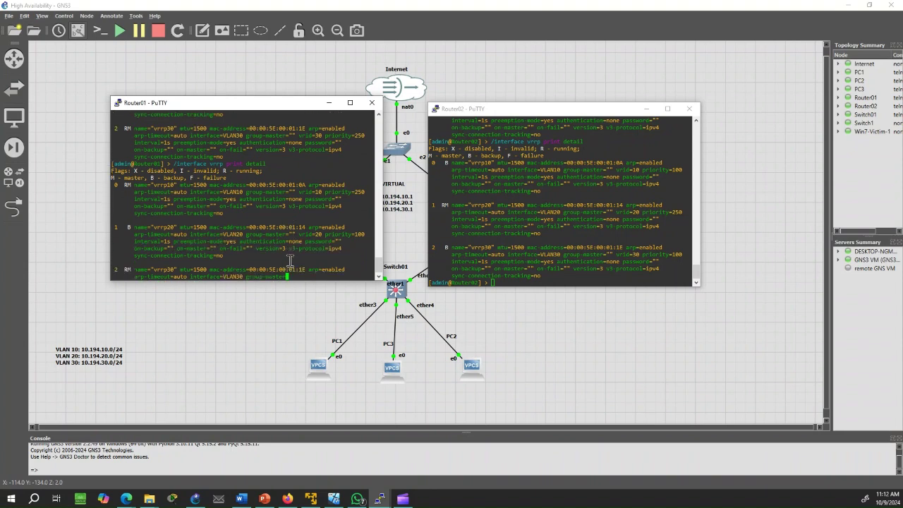
key(Up)
key(Return)
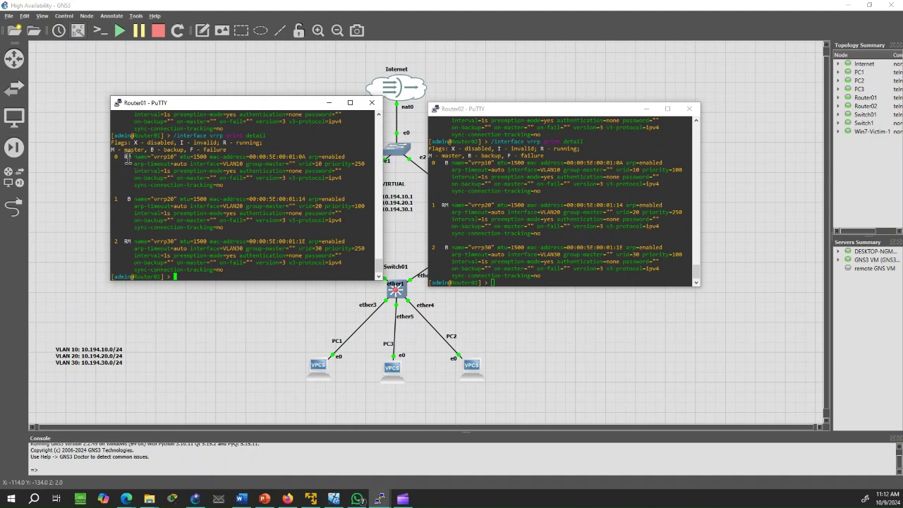
Highlight the flags comparing Router01's vrrp20 backup entry with Router02's vrrp20 master (RM) entry
double_click(125, 241)
click(444, 163)
drag(444, 163, 483, 163)
triple_click(460, 250)
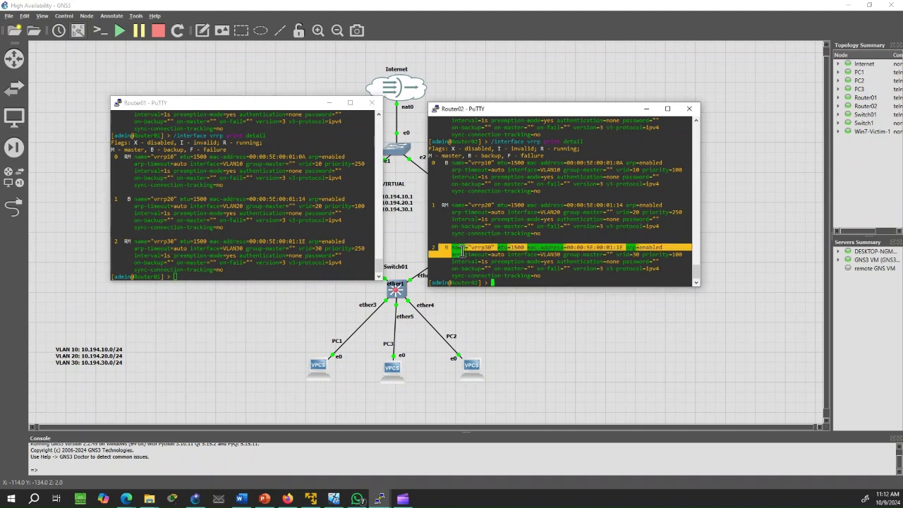
click(446, 206)
drag(444, 205, 459, 209)
click(440, 235)
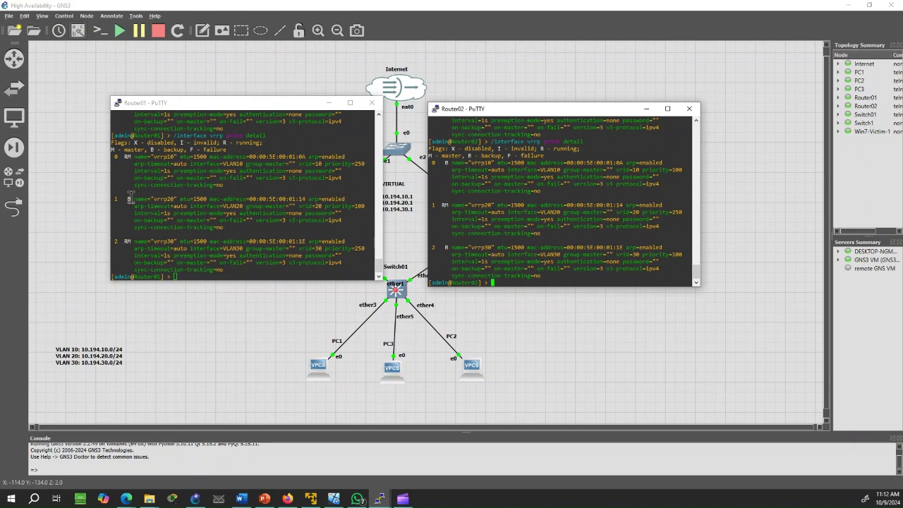
drag(127, 199, 253, 228)
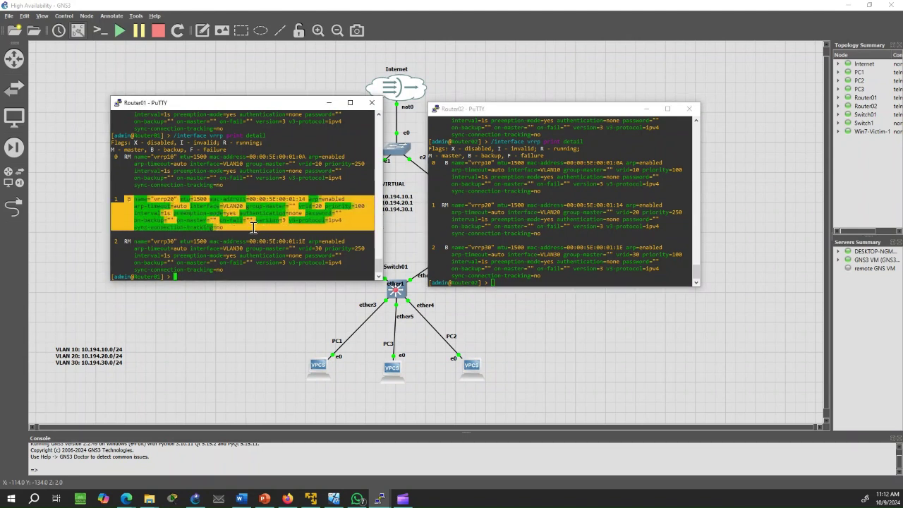
drag(441, 205, 567, 233)
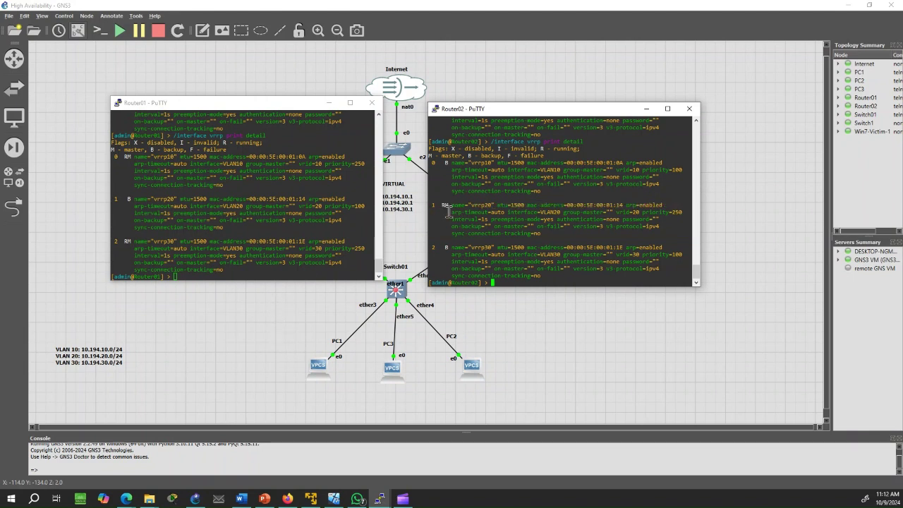
click(279, 293)
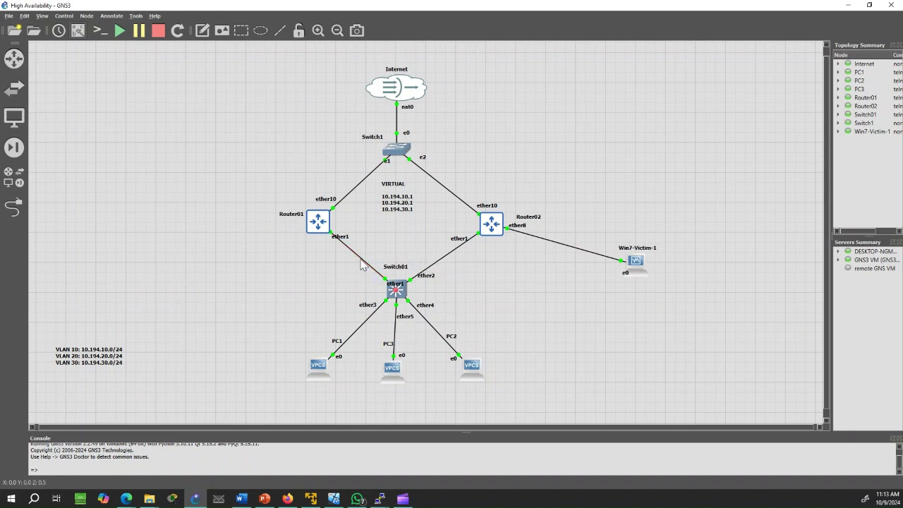
Delete the Router01–Switch01 link and verify Router02 shows vrrp10, vrrp20 and vrrp30 as master
right_click(361, 264)
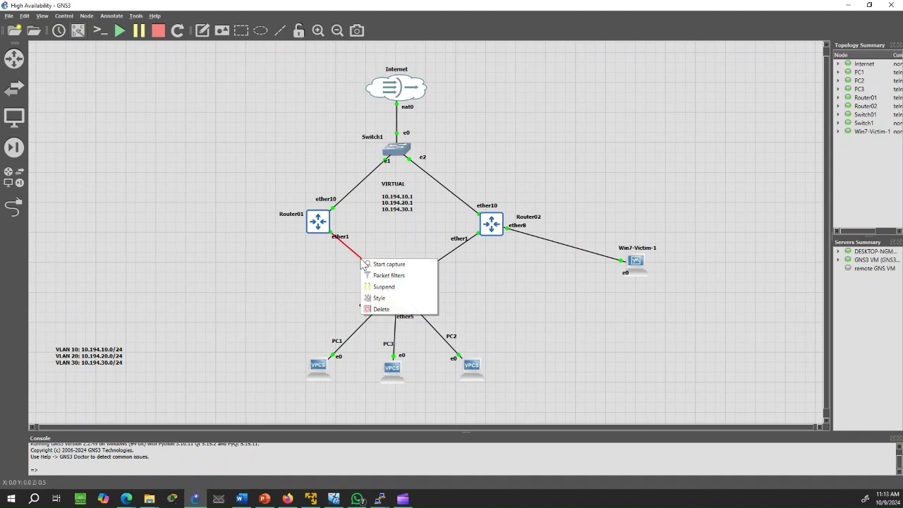
click(381, 309)
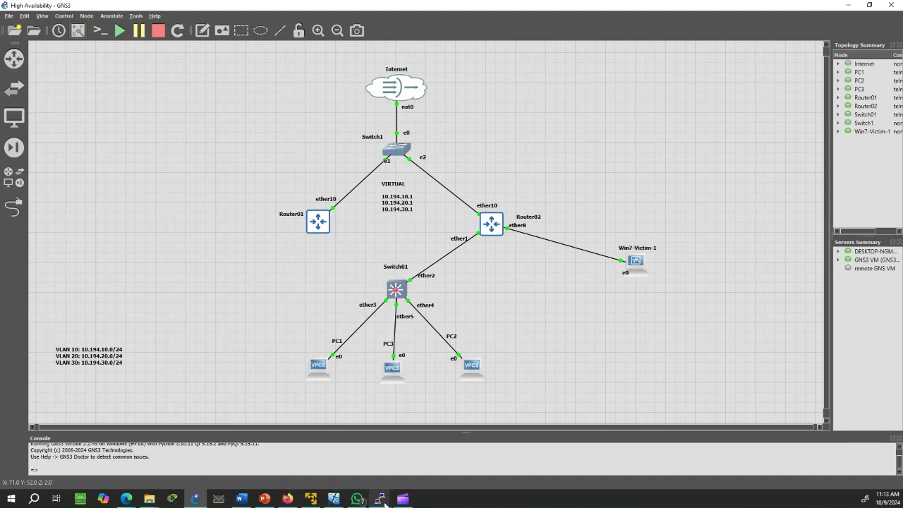
mouse_move(381, 498)
click(551, 459)
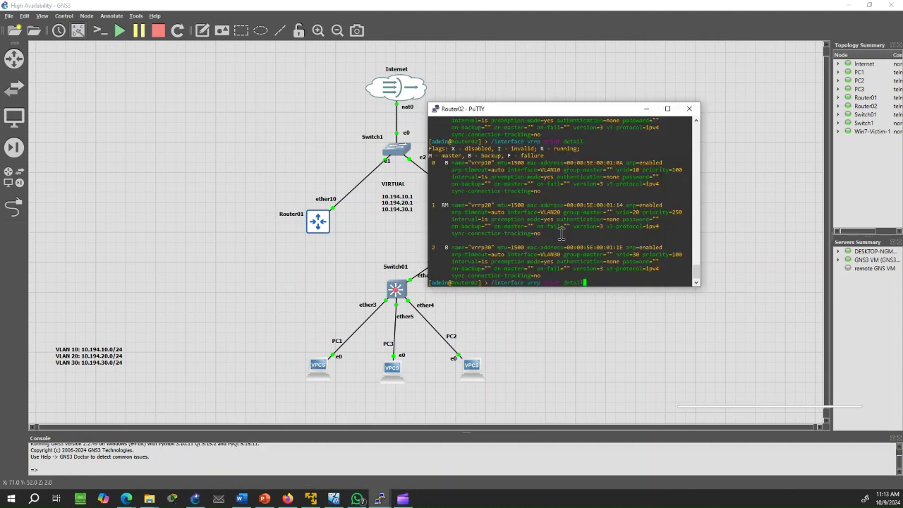
key(Return)
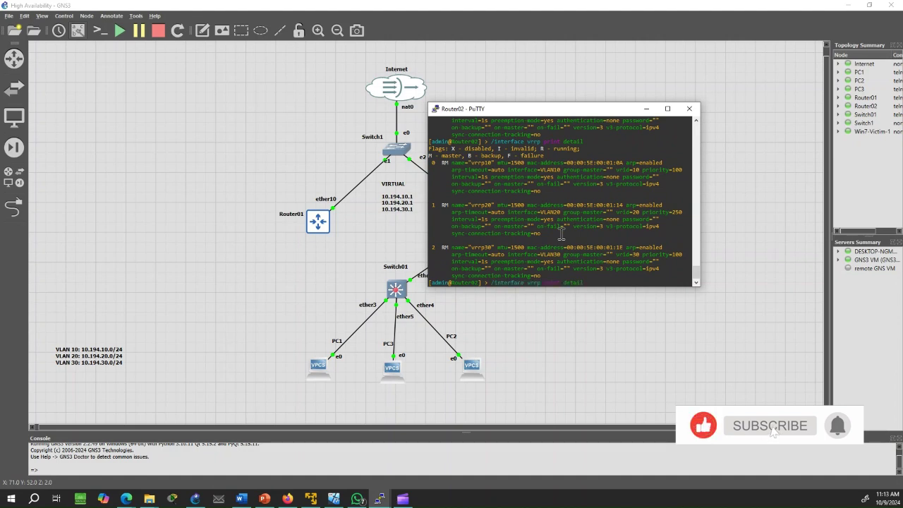
key(Return)
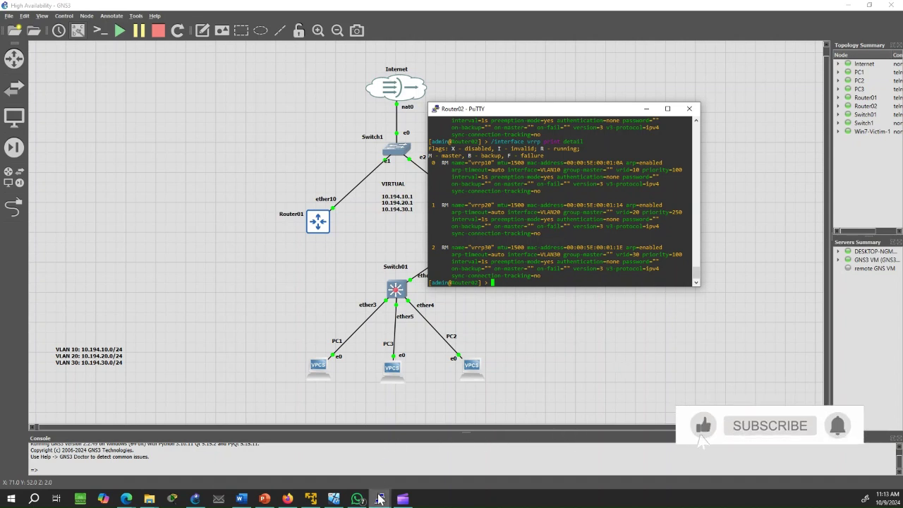
Add a link connecting Router01 ether1 back to Switch01 ether1
click(13, 207)
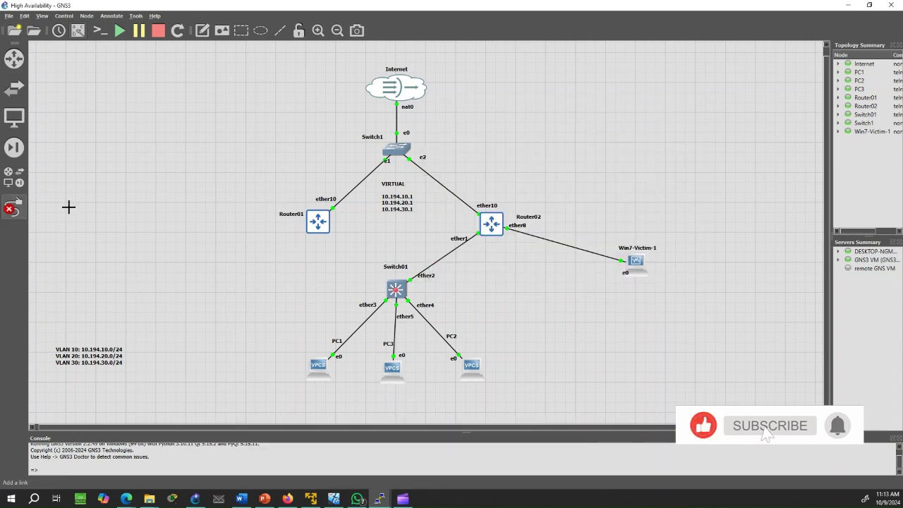
click(318, 221)
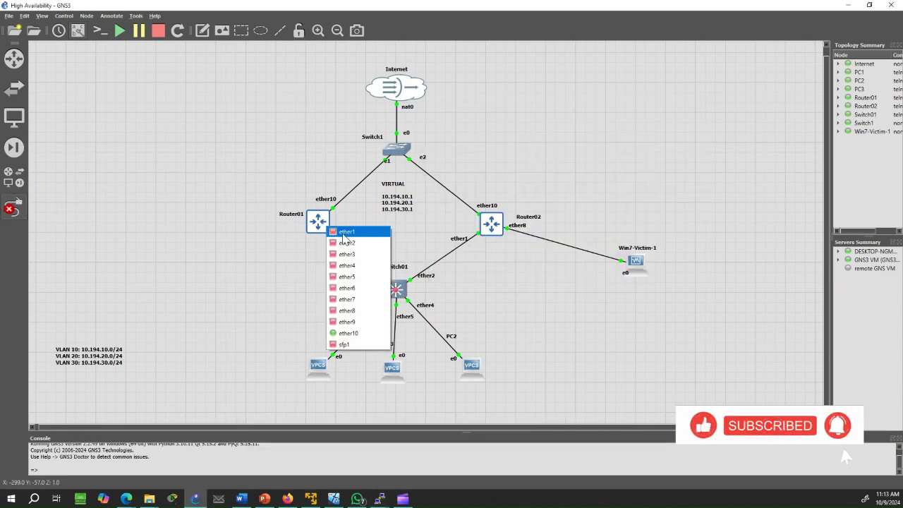
click(344, 234)
click(395, 290)
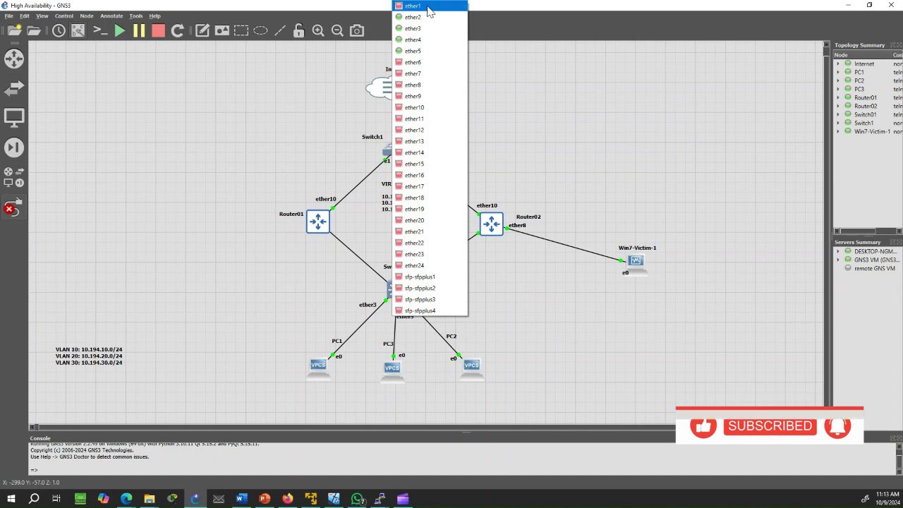
key(Escape)
Relist Router02's VRRP status to confirm vrrp10 has returned to backup
mouse_move(381, 496)
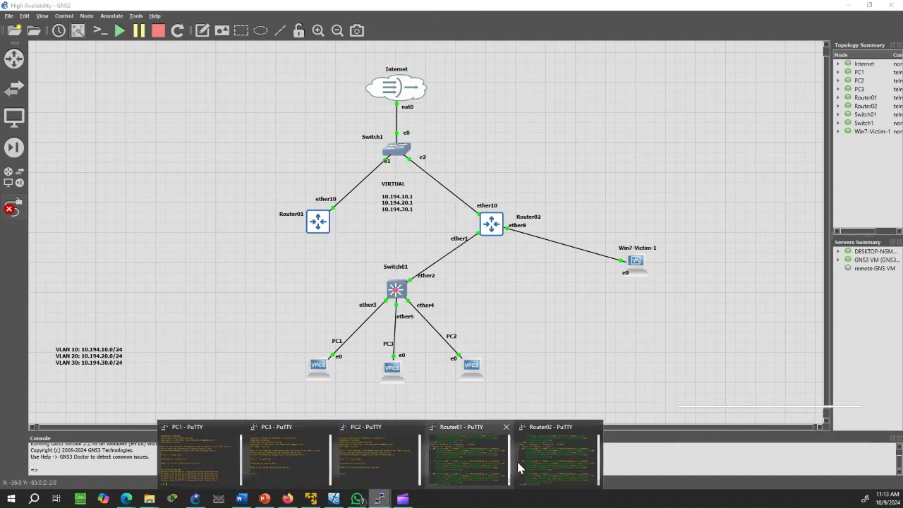
click(536, 459)
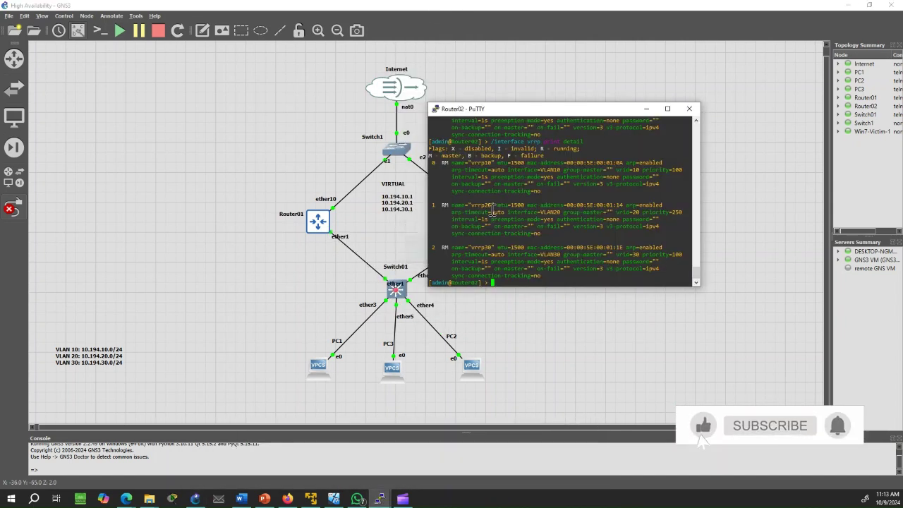
key(Up)
key(Return)
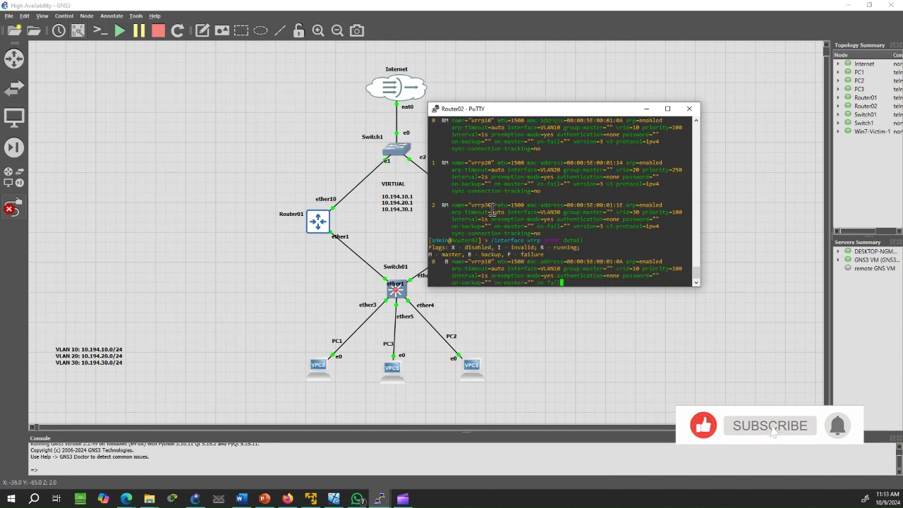